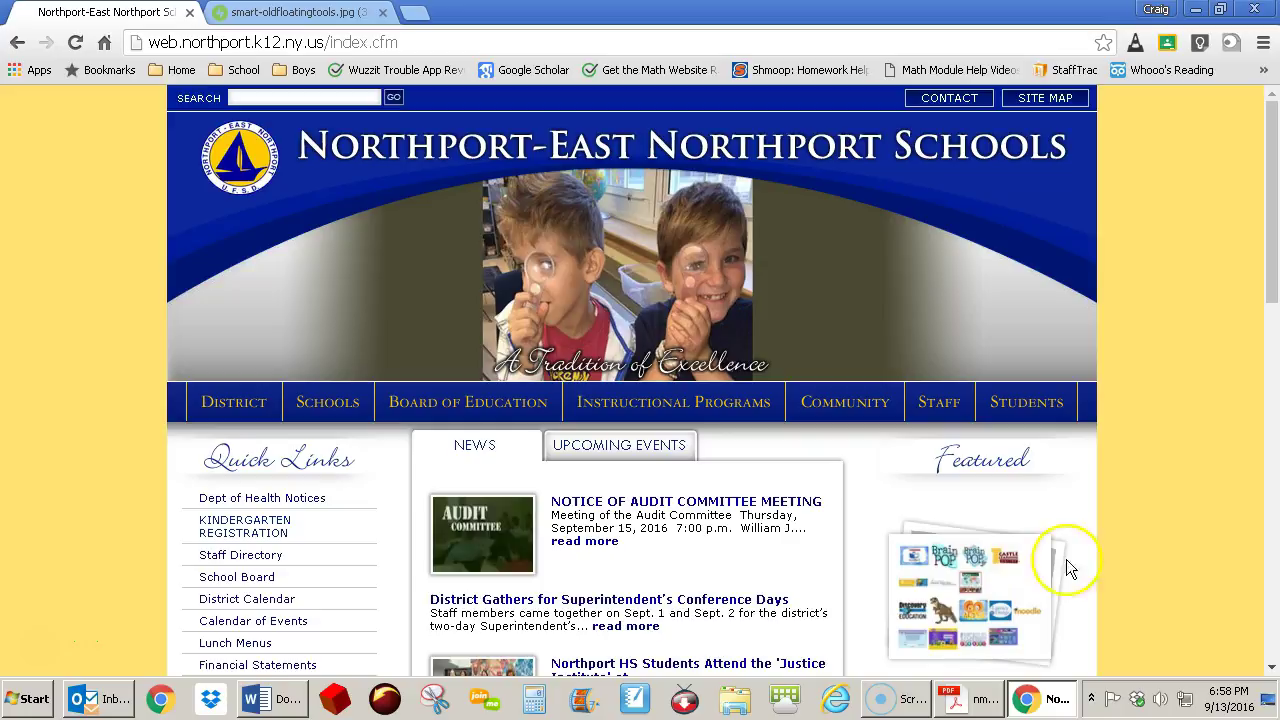
# Step: View the image of the old SMART floating tools and close it to return to the Northport-East Northport Schools site
pyautogui.click(330, 13)
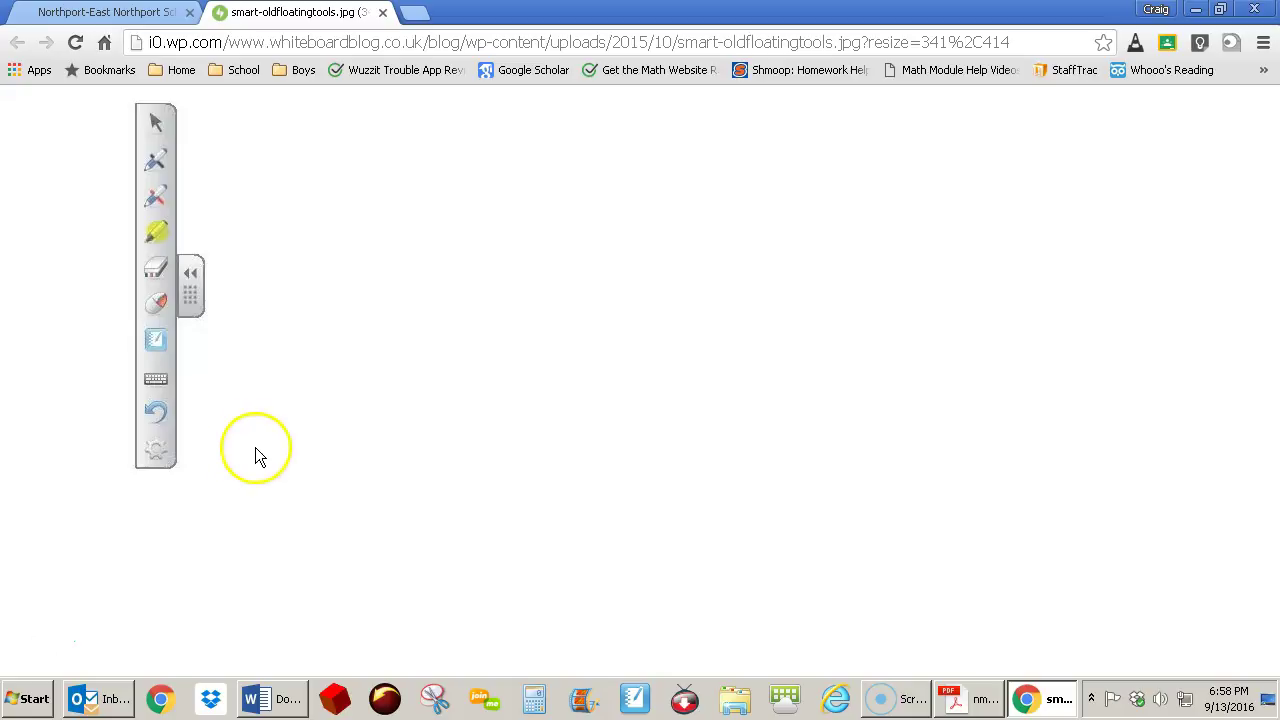
pyautogui.click(382, 12)
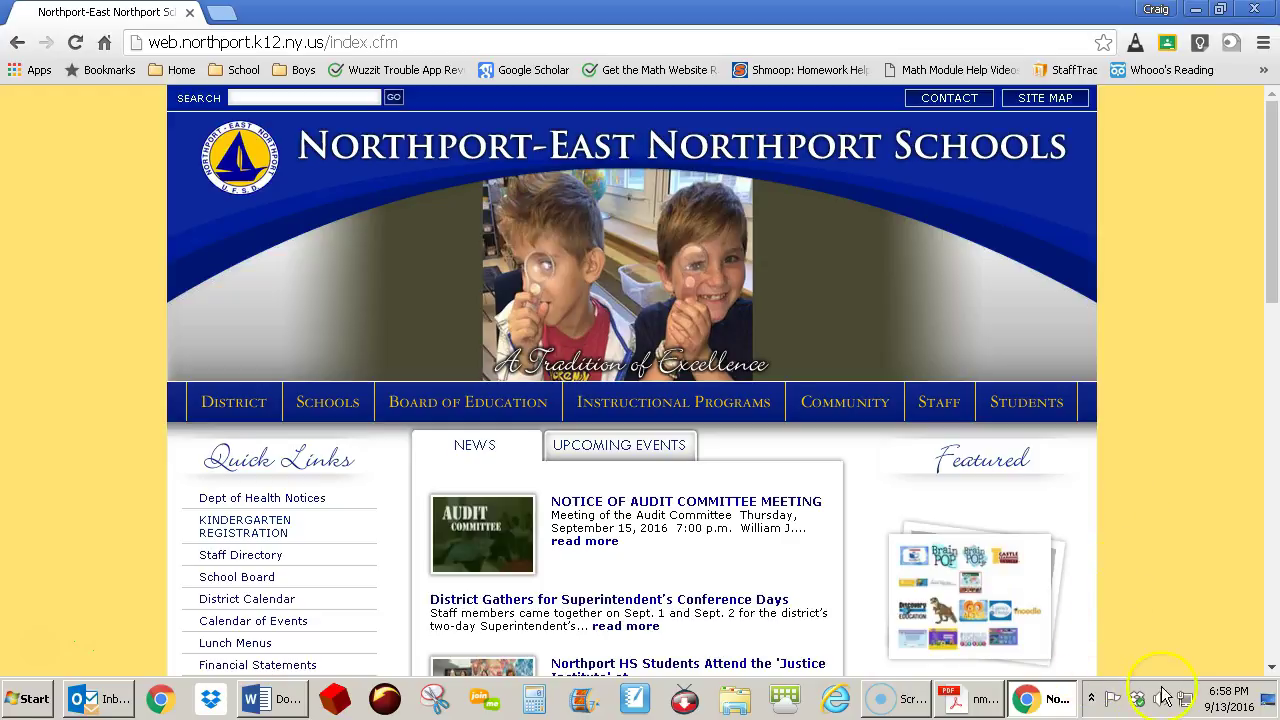
# Step: Display the SMART floating pen tool over the web page and place it in the yellow margin beside the banner
pyautogui.click(1093, 700)
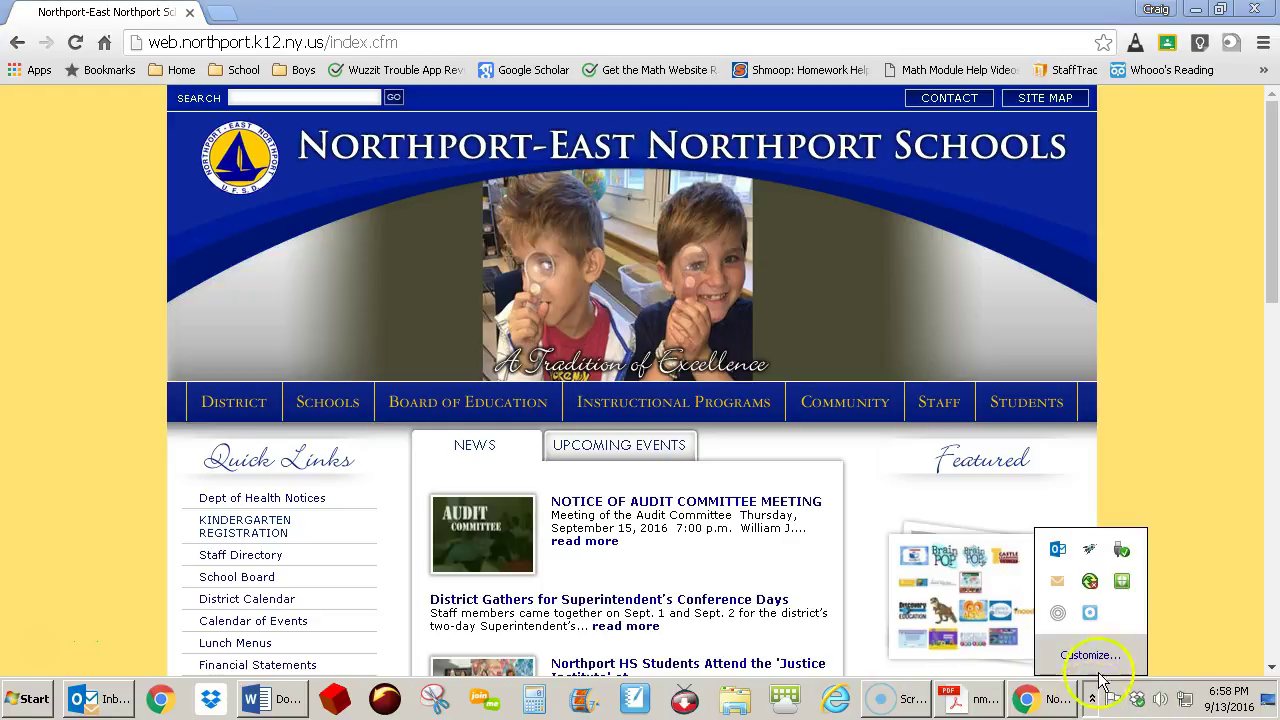
pyautogui.rightClick(1090, 614)
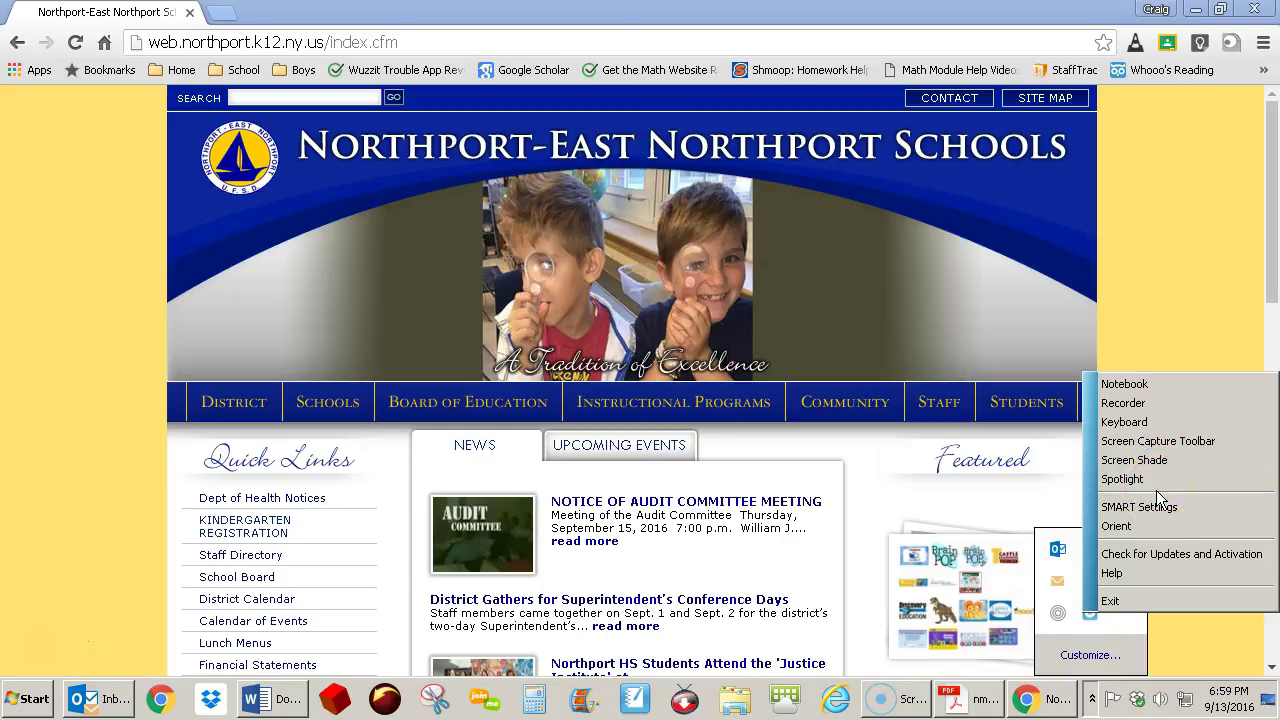
pyautogui.click(1165, 443)
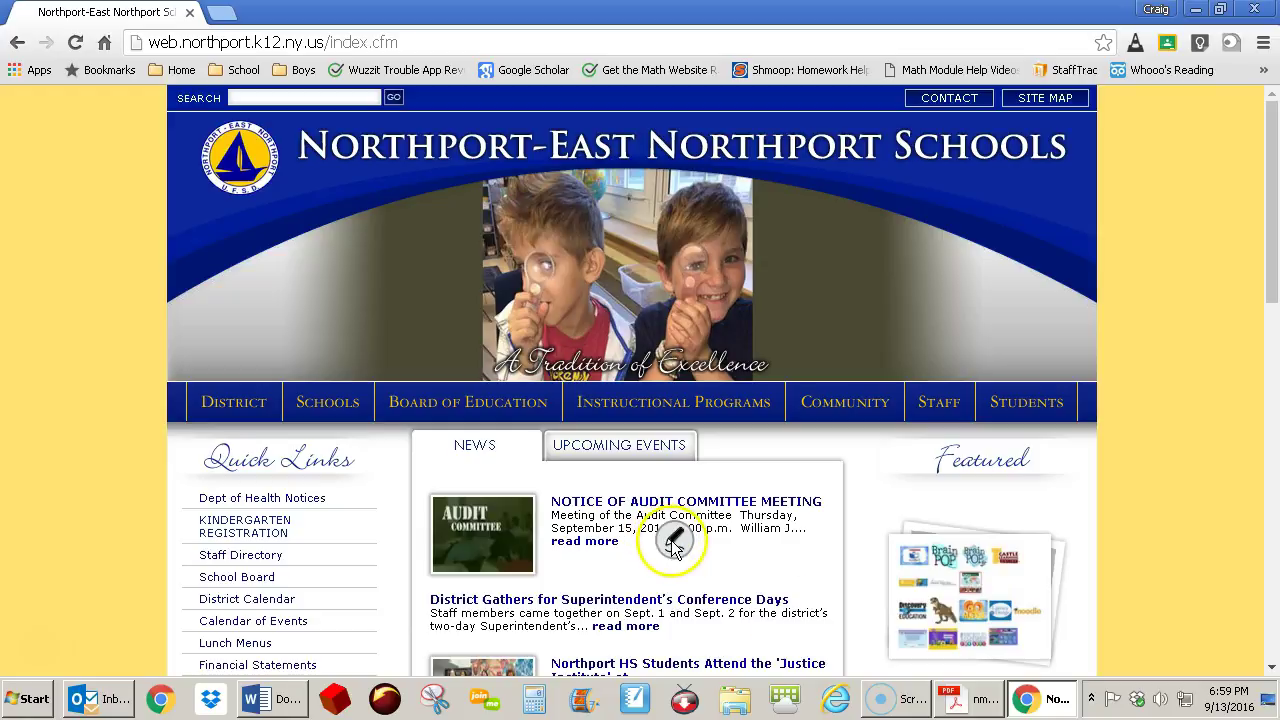
pyautogui.moveTo(1176, 410); pyautogui.dragTo(1182, 256)
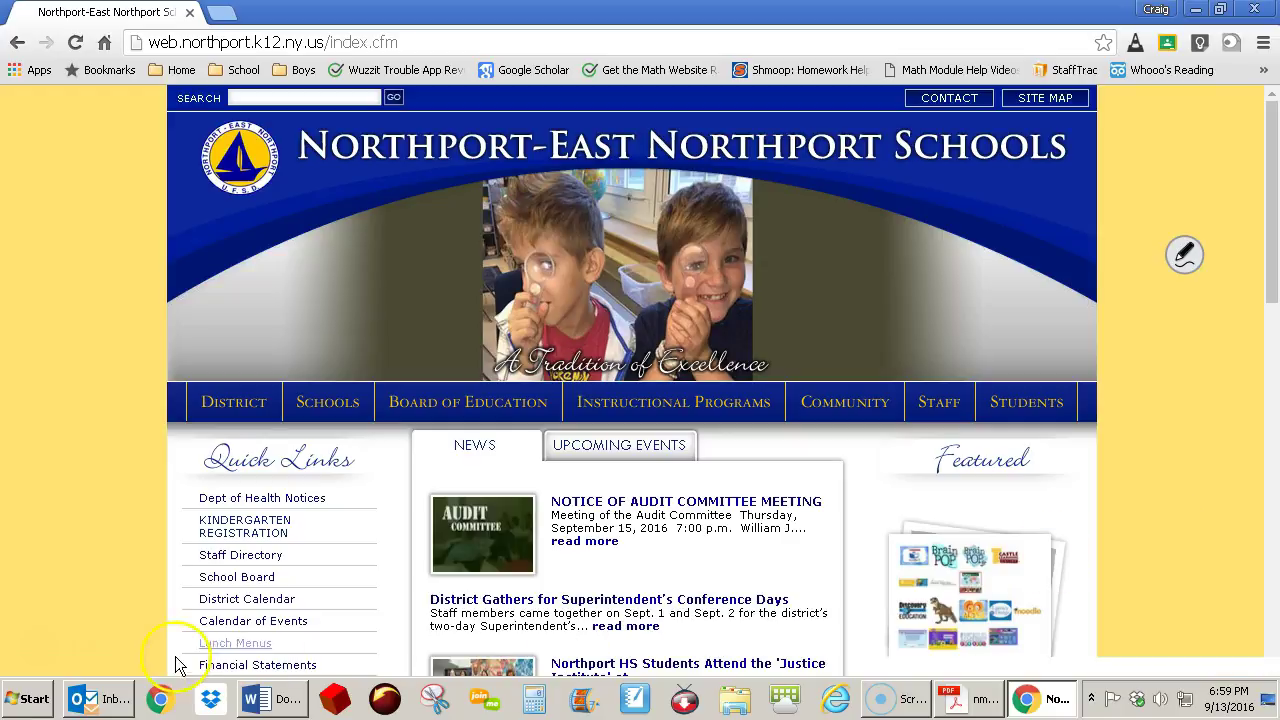
# Step: Handwrite a black S next to the Featured picture, then remove the ink from the page
pyautogui.click(35, 645)
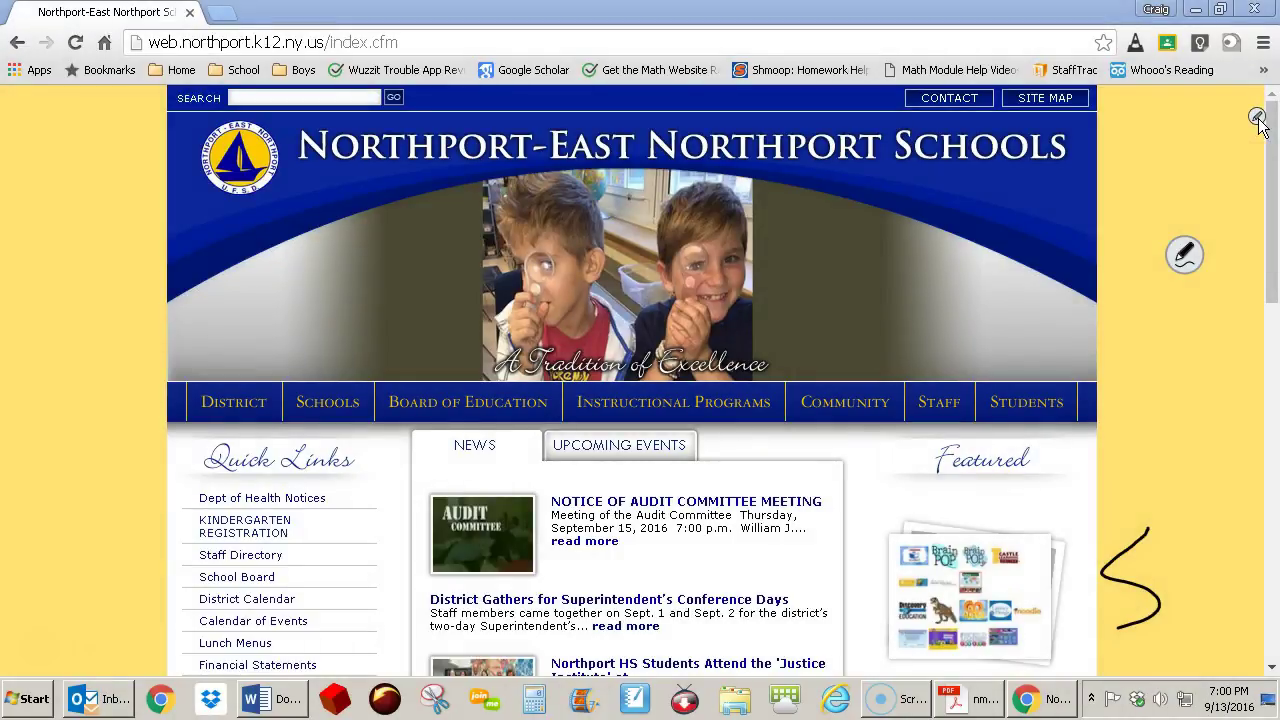
pyautogui.click(1257, 117)
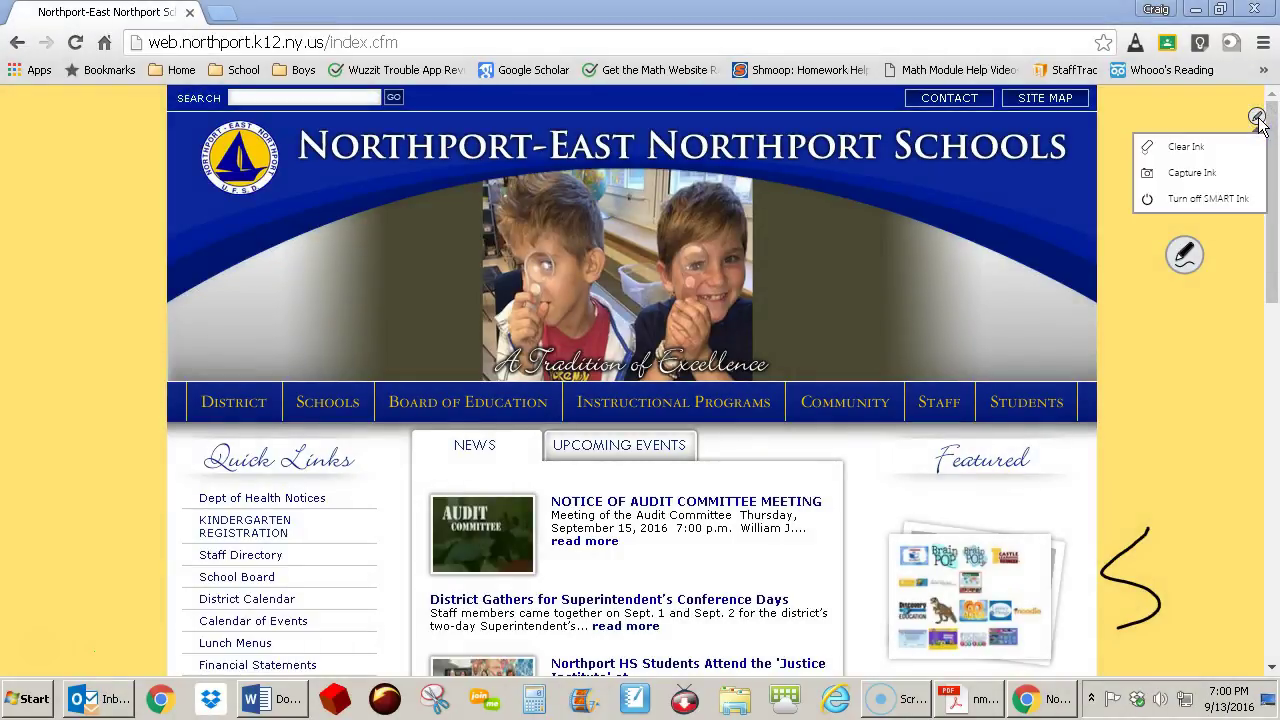
pyautogui.click(1186, 196)
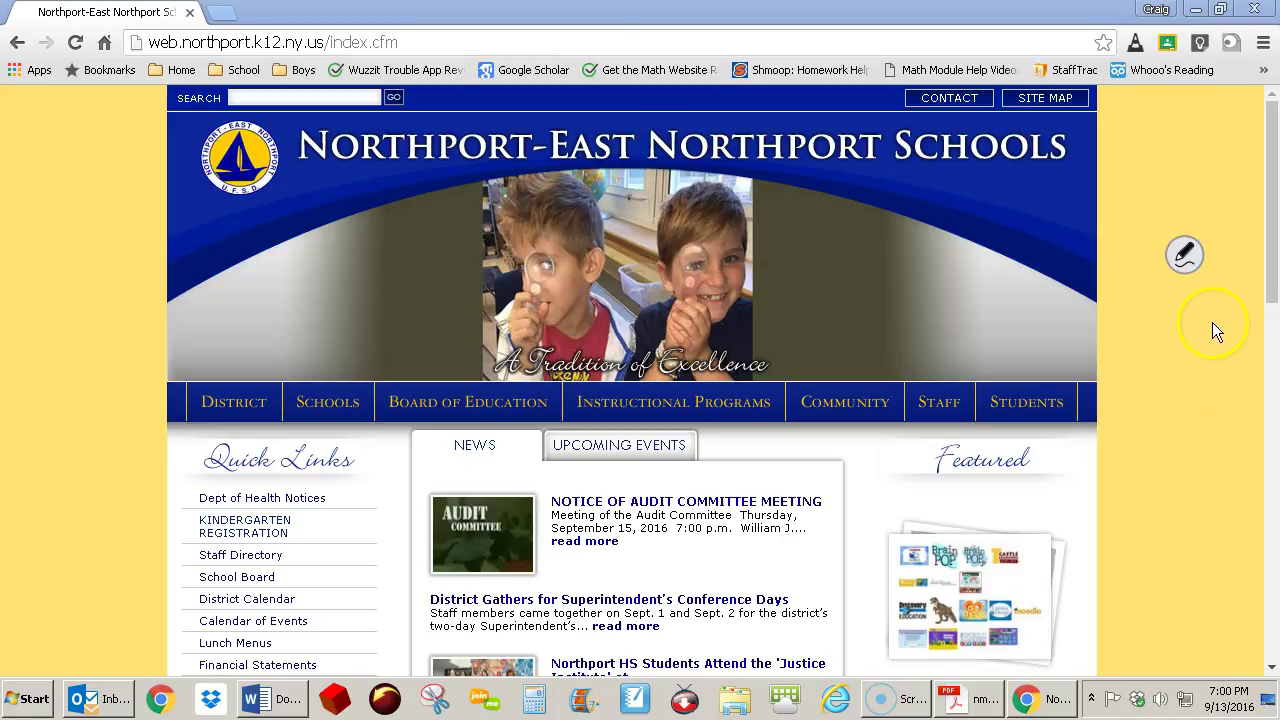
# Step: Set the floating tool to a green highlighter with the thickest line and collapse its options
pyautogui.click(1183, 258)
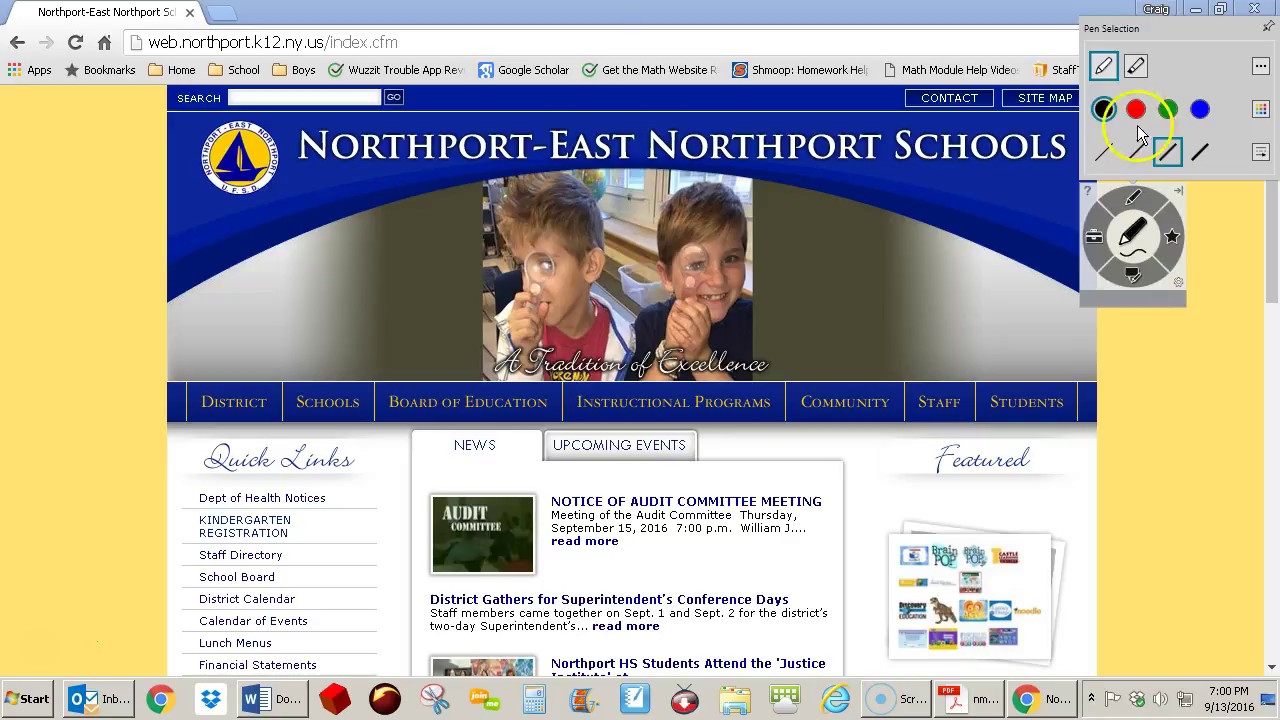
pyautogui.click(1138, 67)
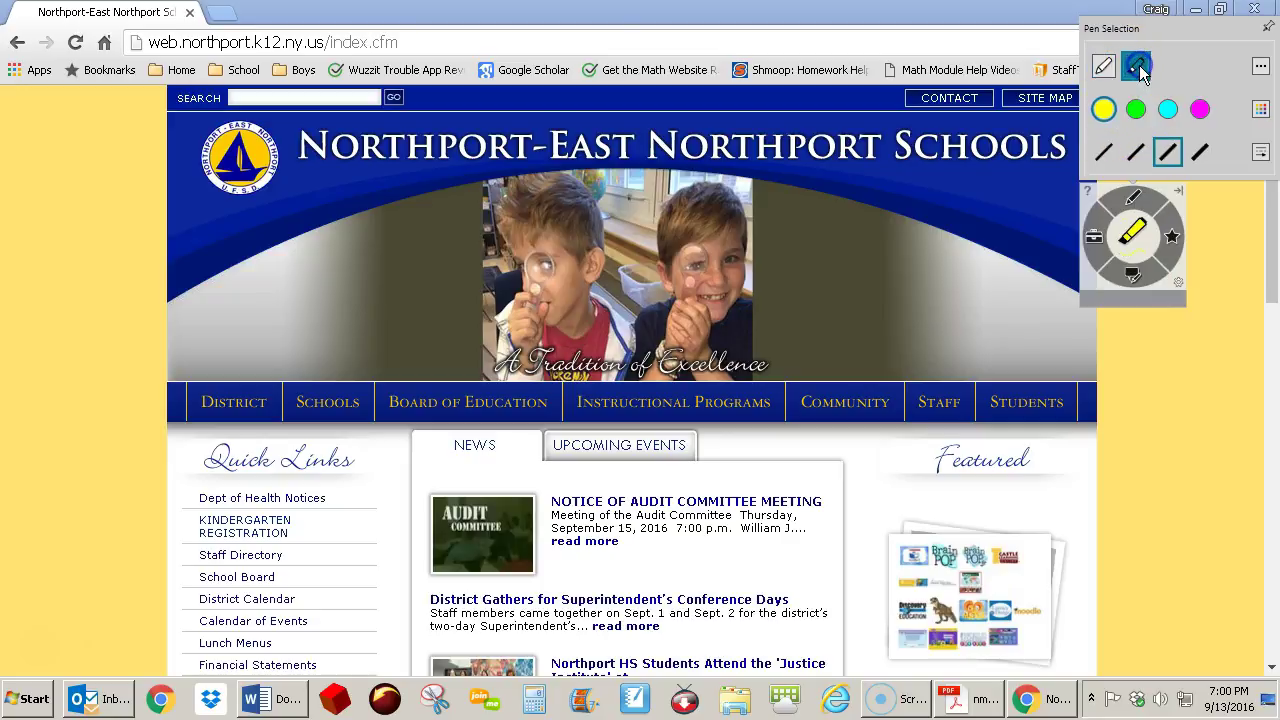
pyautogui.click(1133, 110)
pyautogui.click(1200, 151)
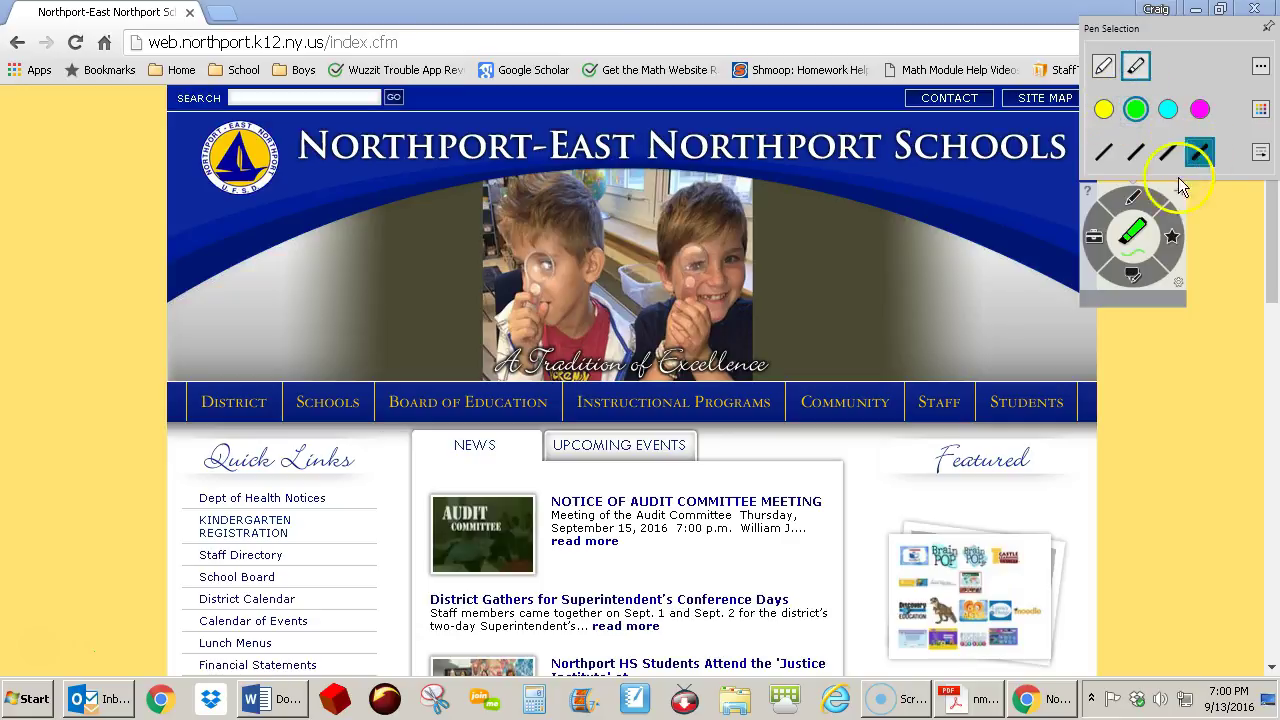
pyautogui.click(1133, 230)
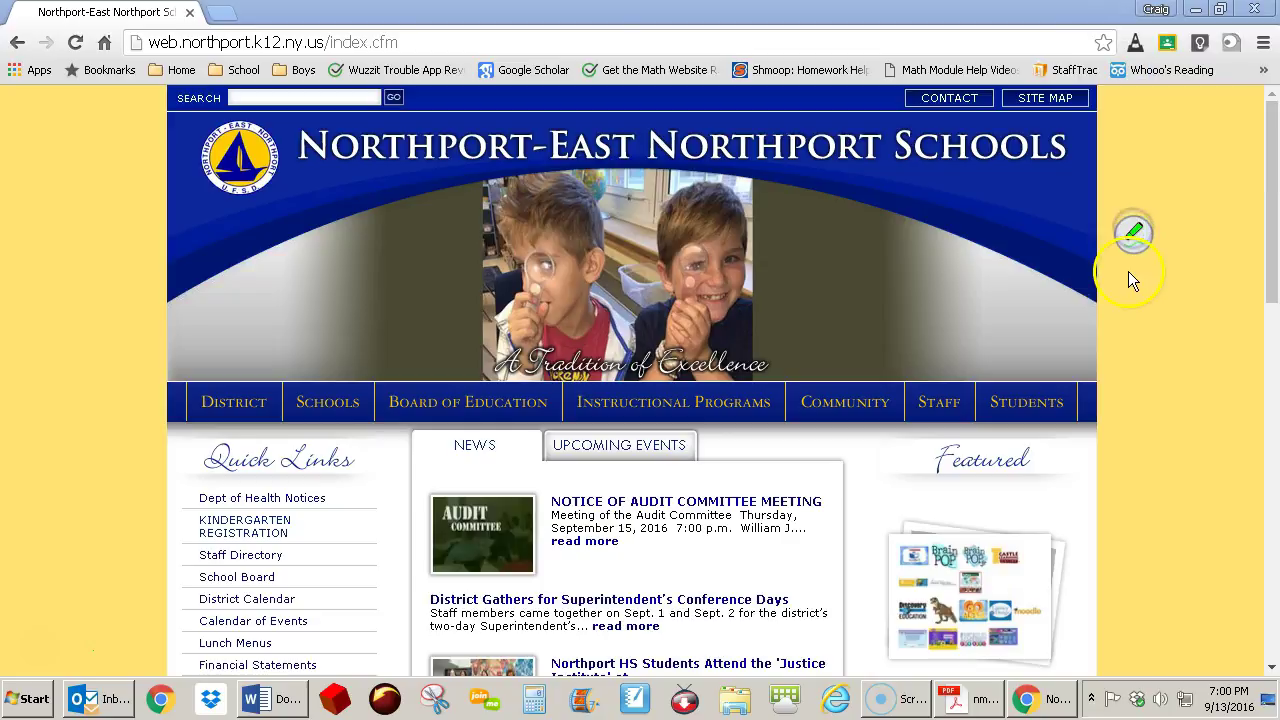
# Step: Switch the floating tool to the standard pen in black with the second-thinnest line
pyautogui.click(1138, 227)
pyautogui.click(1117, 131)
pyautogui.click(1112, 47)
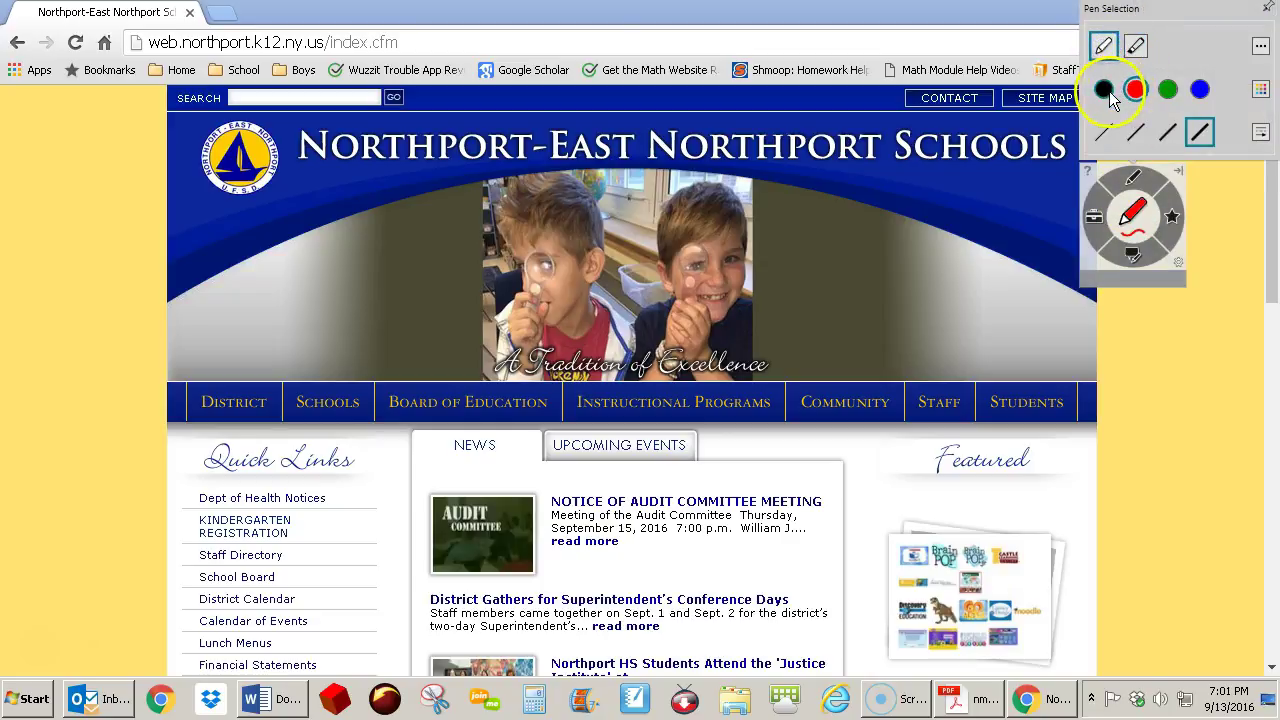
pyautogui.click(1136, 133)
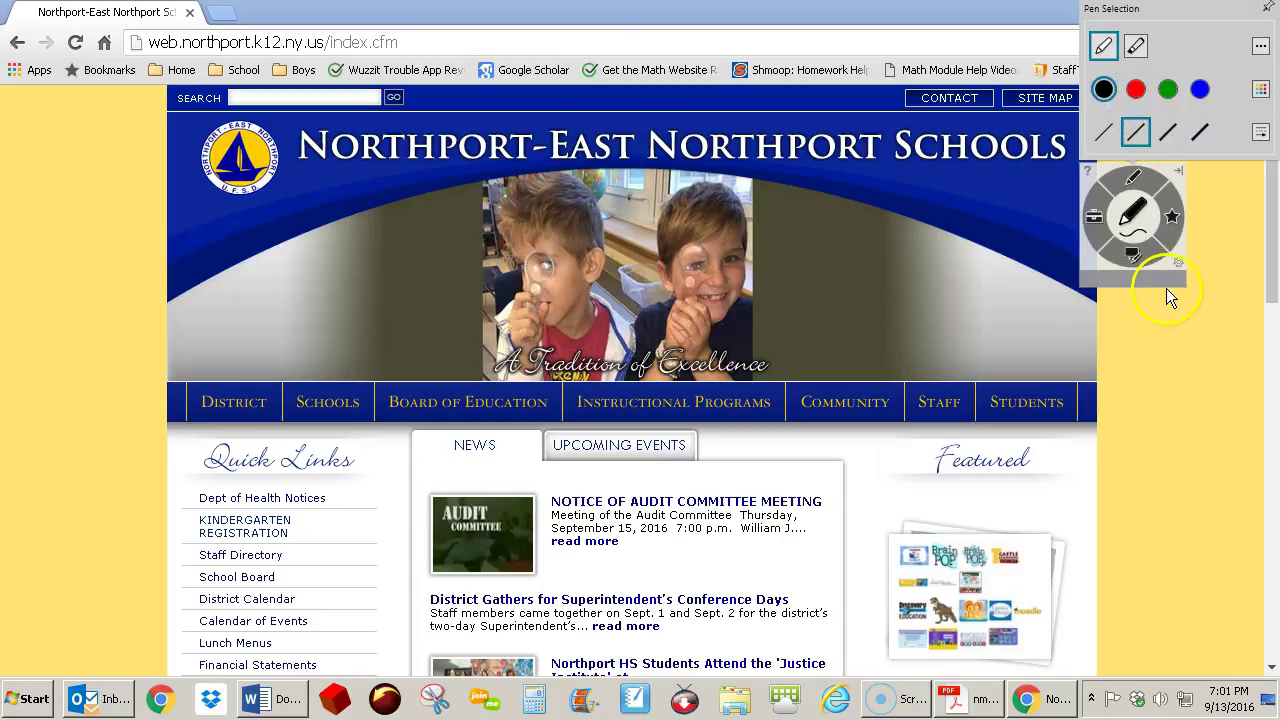
# Step: Examine the additional pen types and the extended colour palette available for the pen
pyautogui.click(1261, 47)
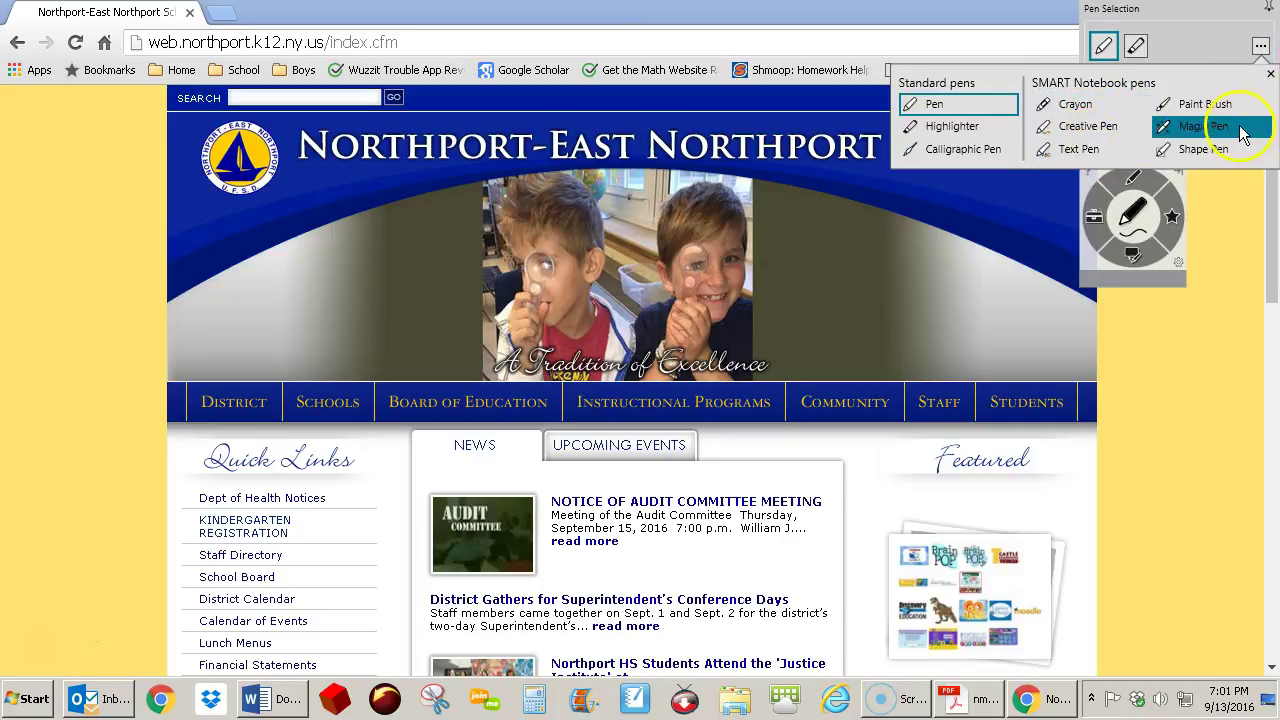
pyautogui.click(1261, 47)
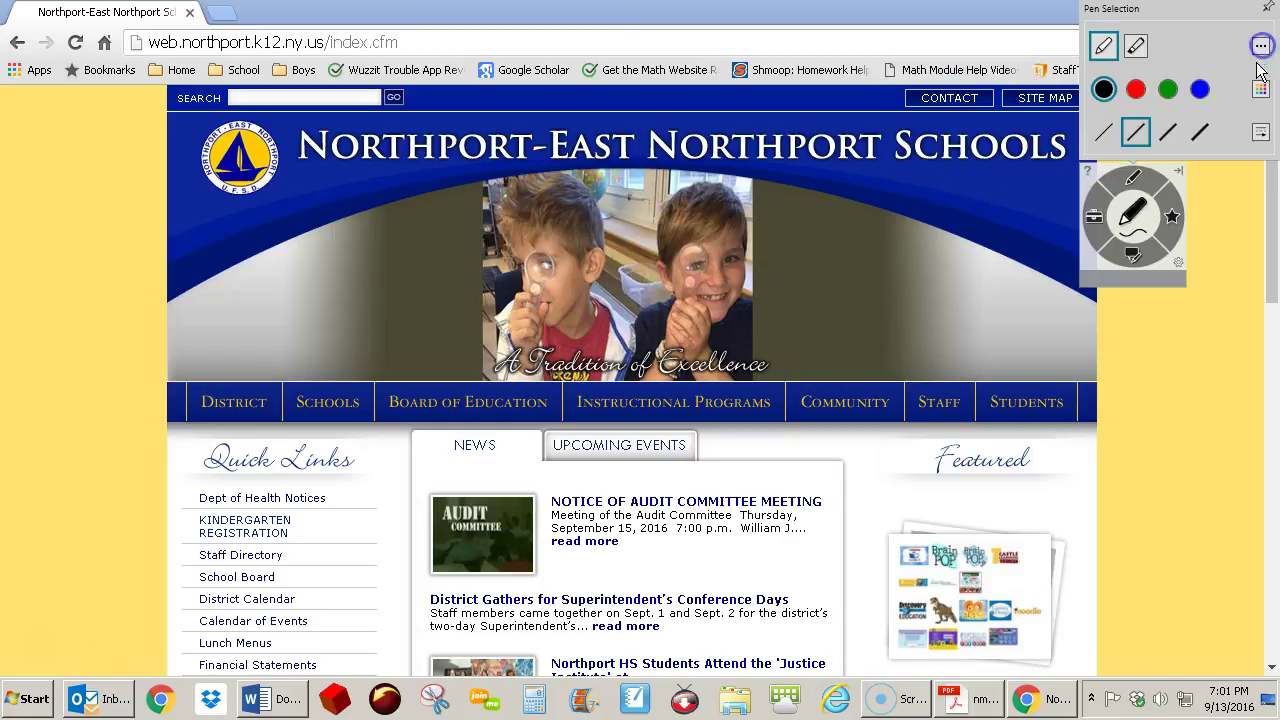
pyautogui.click(1261, 92)
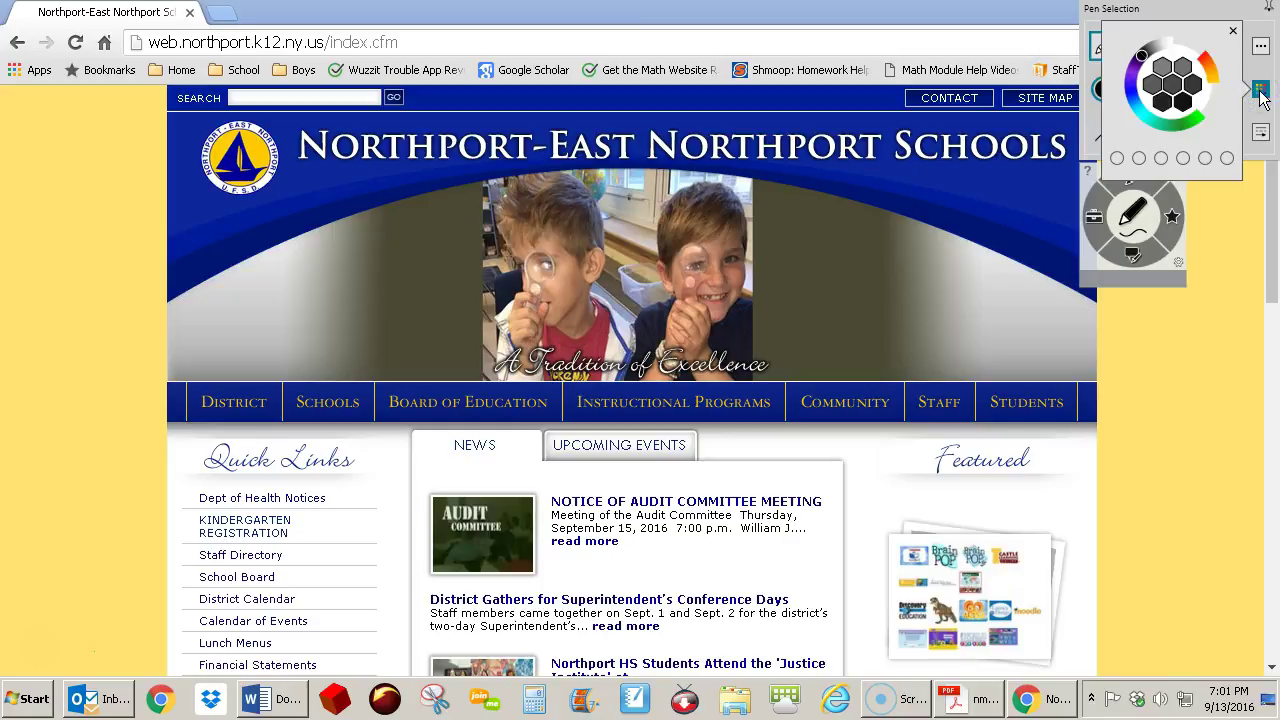
pyautogui.click(1261, 92)
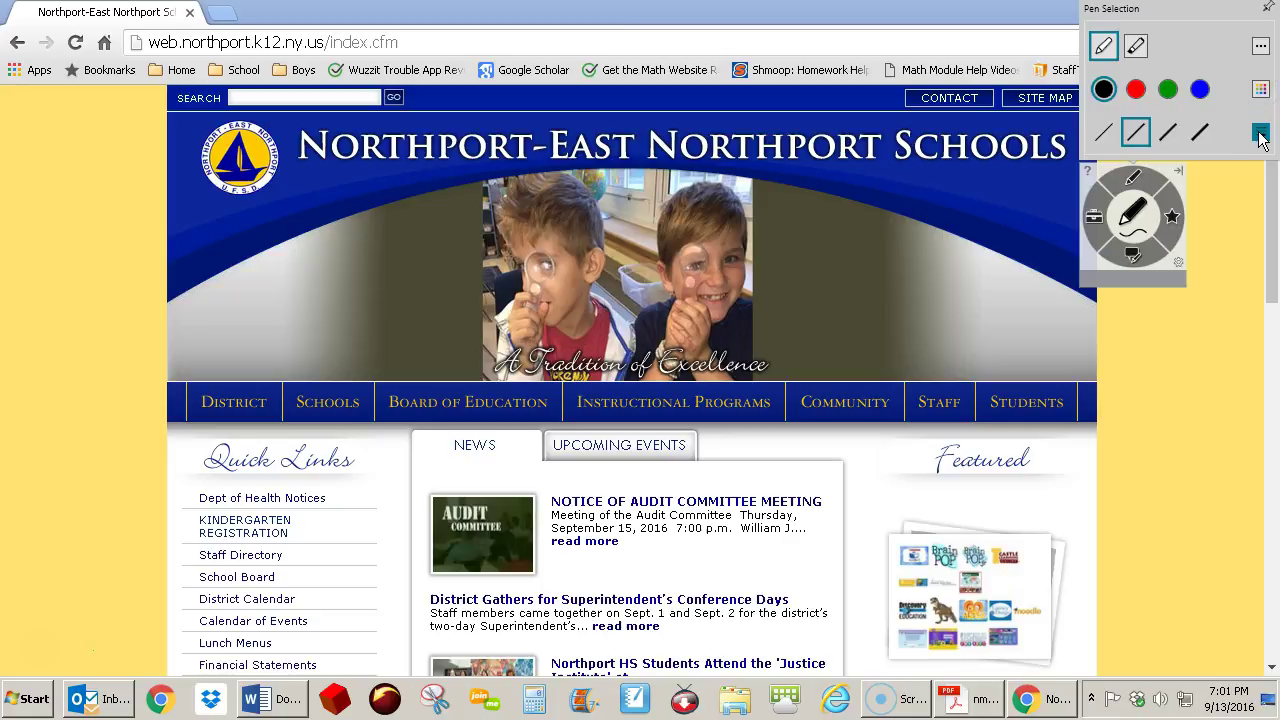
# Step: Adjust the black pen's line thickness in the extended line-style settings and close them
pyautogui.click(1261, 135)
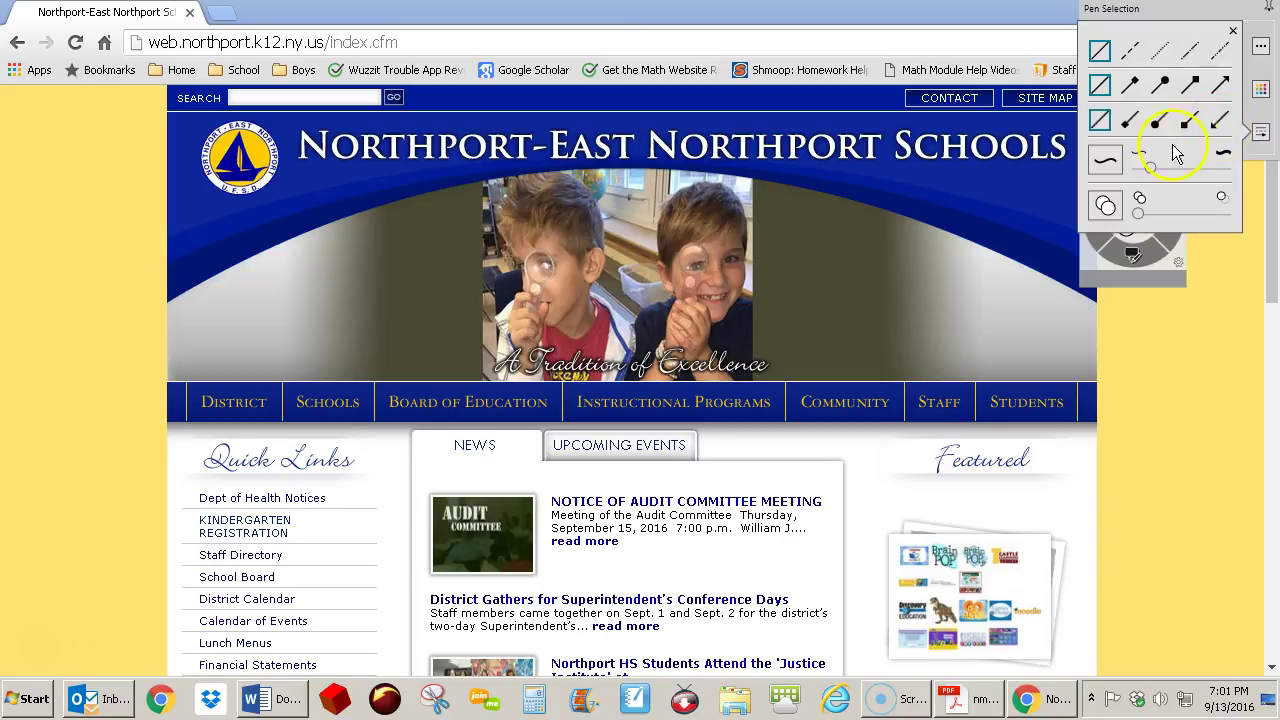
pyautogui.moveTo(1154, 166)
pyautogui.mouseDown()
pyautogui.moveTo(1212, 167)
pyautogui.moveTo(1168, 170)
pyautogui.moveTo(1139, 211)
pyautogui.moveTo(1194, 211)
pyautogui.moveTo(1142, 218)
pyautogui.mouseUp()
pyautogui.click(1260, 132)
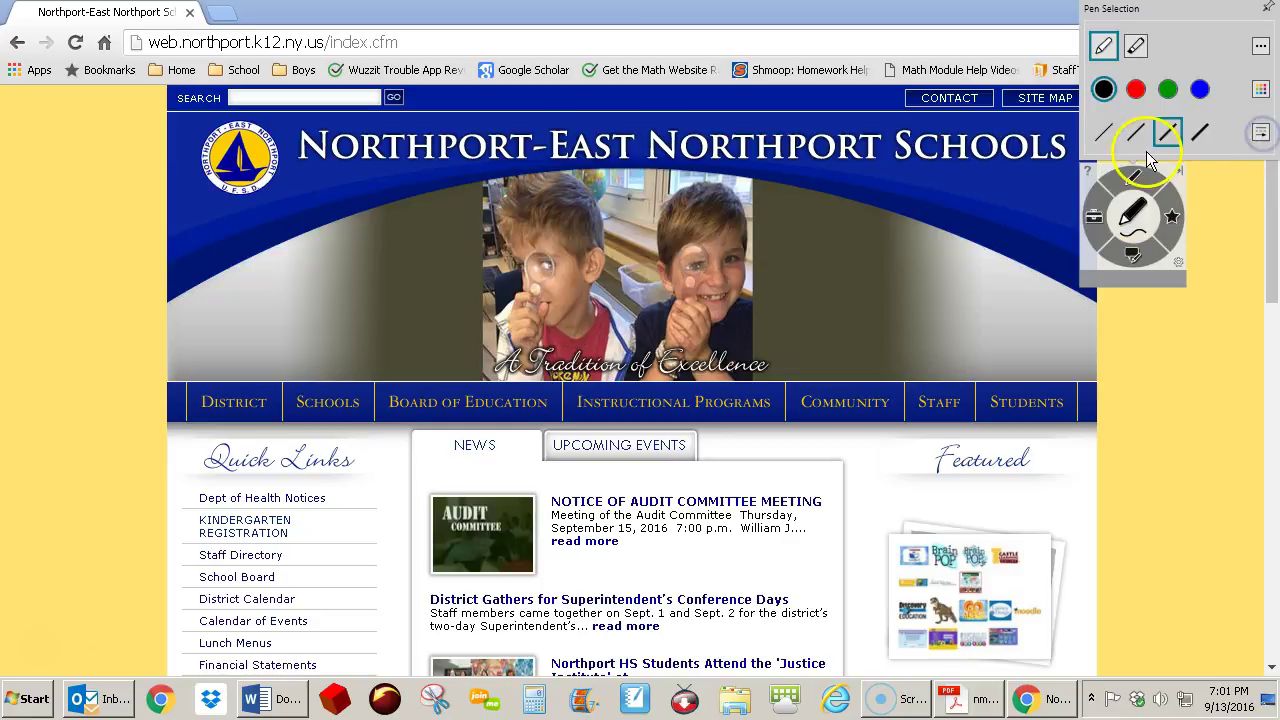
# Step: Add a yellow highlighter with the thickest line as a favorite pen and collapse the floating tool
pyautogui.click(1172, 218)
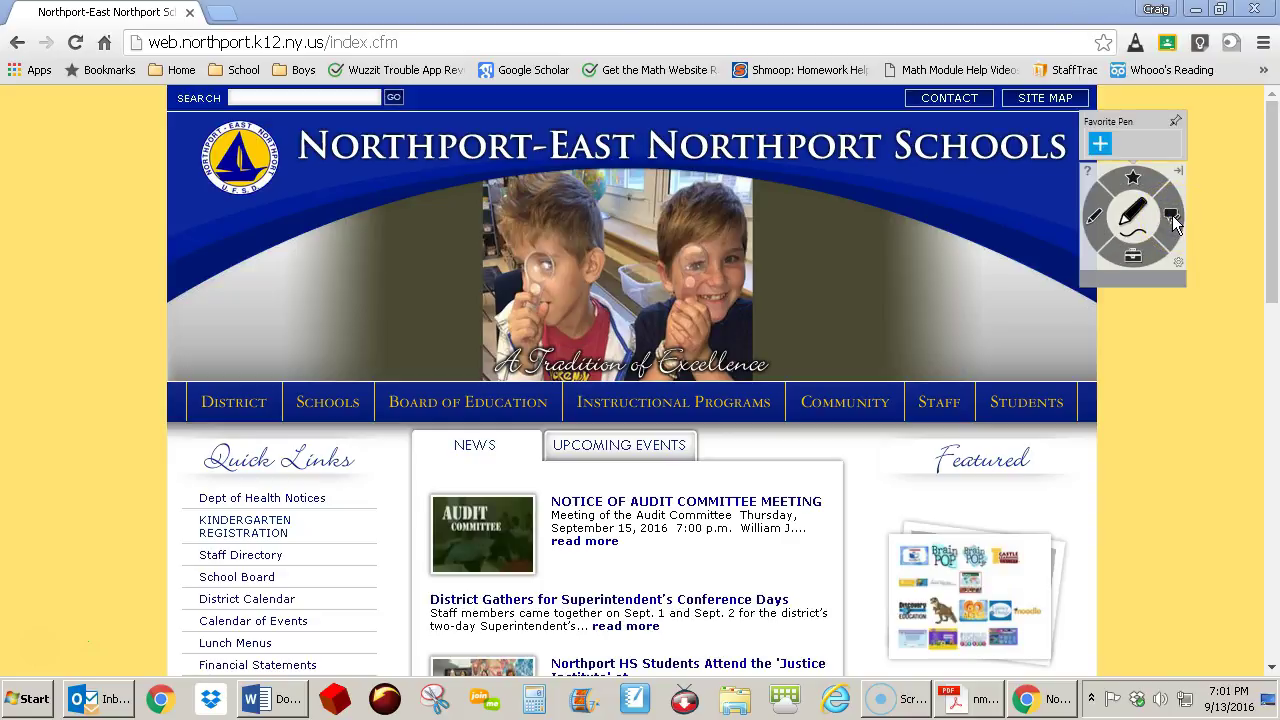
pyautogui.click(1134, 184)
pyautogui.click(1099, 145)
pyautogui.click(1140, 131)
pyautogui.click(1113, 45)
pyautogui.click(1114, 45)
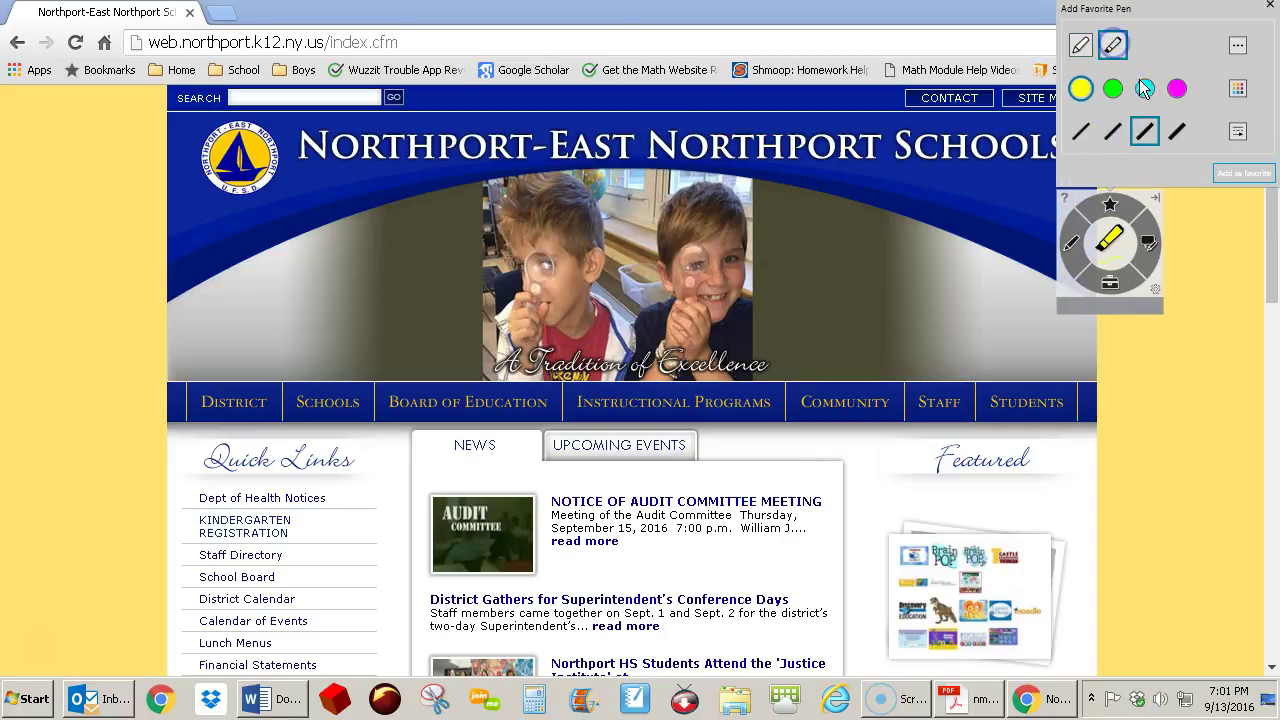
pyautogui.click(1084, 91)
pyautogui.click(1179, 132)
pyautogui.click(1232, 175)
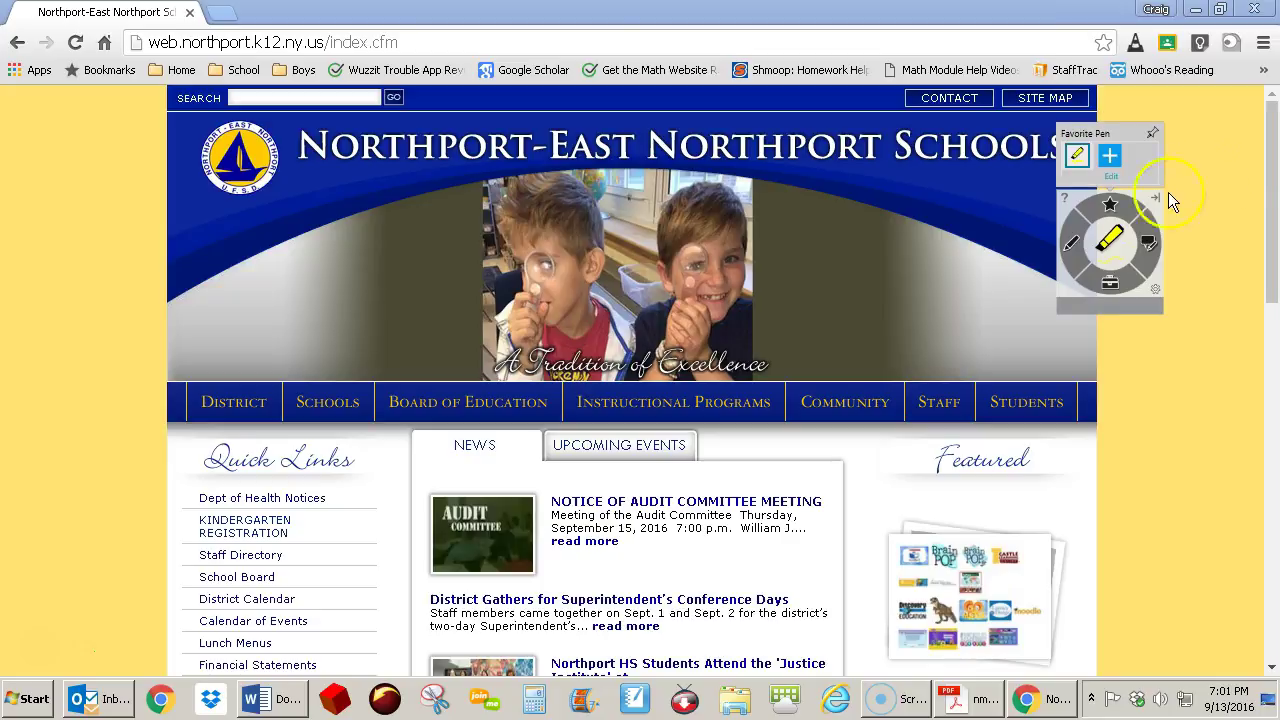
pyautogui.click(1113, 240)
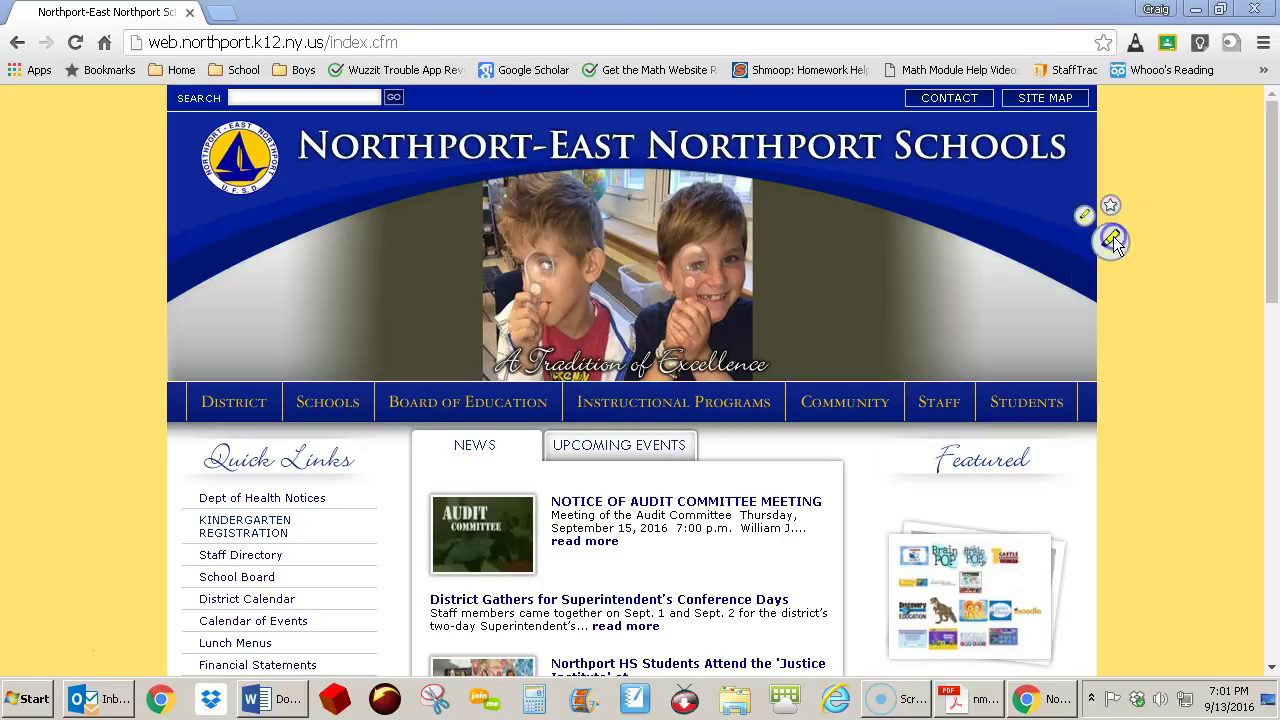
# Step: Switch the floating tool back to the standard black pen with the second-thickest line and collapse it
pyautogui.click(1113, 238)
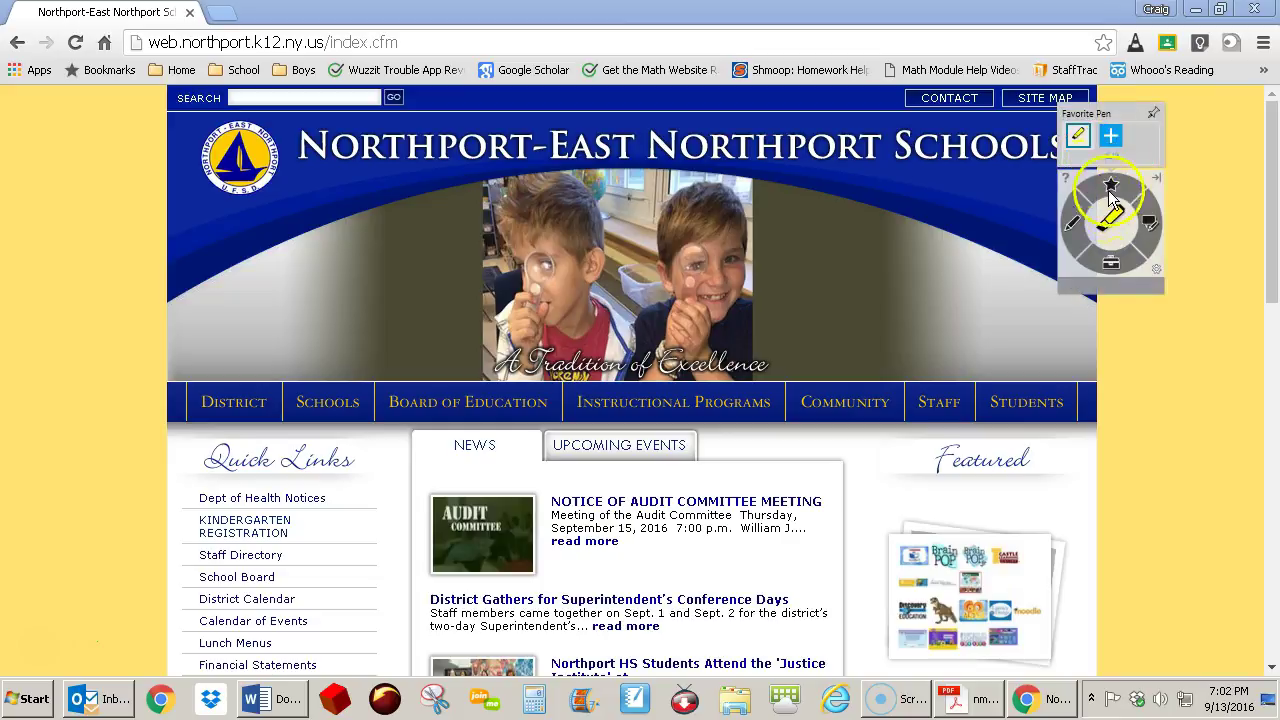
pyautogui.click(1074, 225)
pyautogui.click(1081, 52)
pyautogui.click(1142, 143)
pyautogui.click(1107, 215)
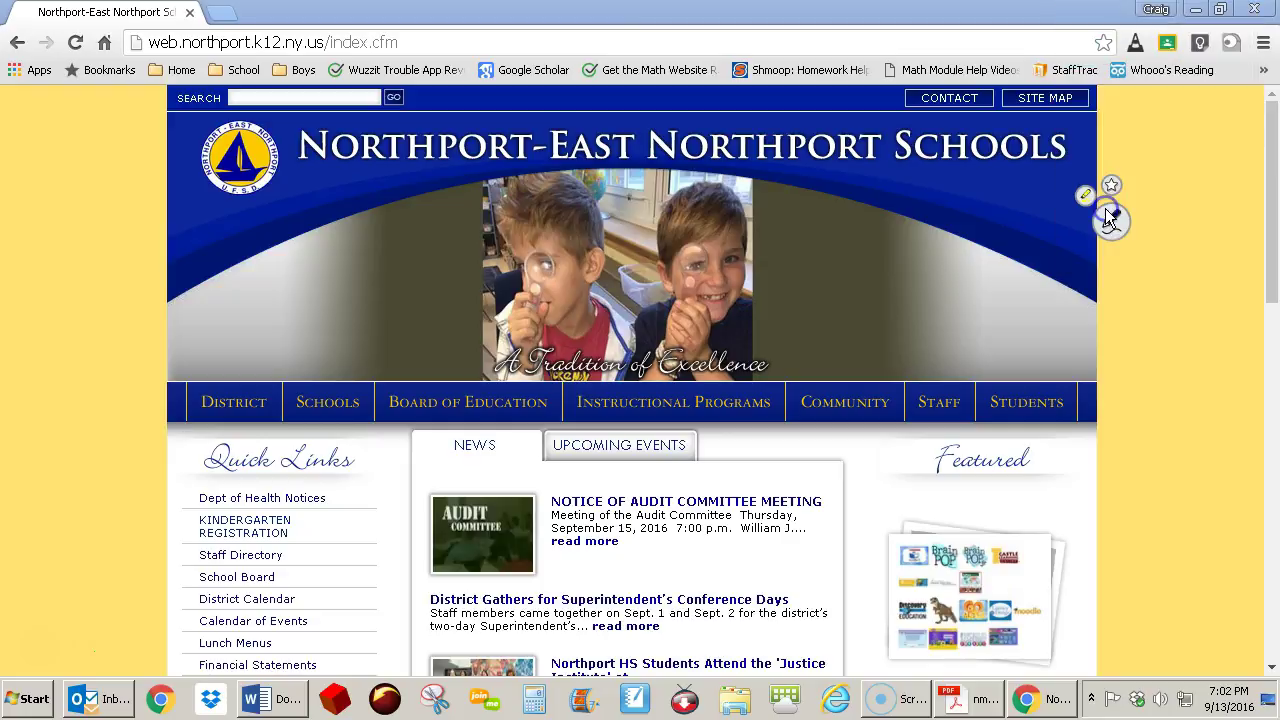
# Step: Move the floating tool down into the yellow margin and choose the favorite yellow highlighter
pyautogui.moveTo(1111, 218); pyautogui.dragTo(1180, 355)
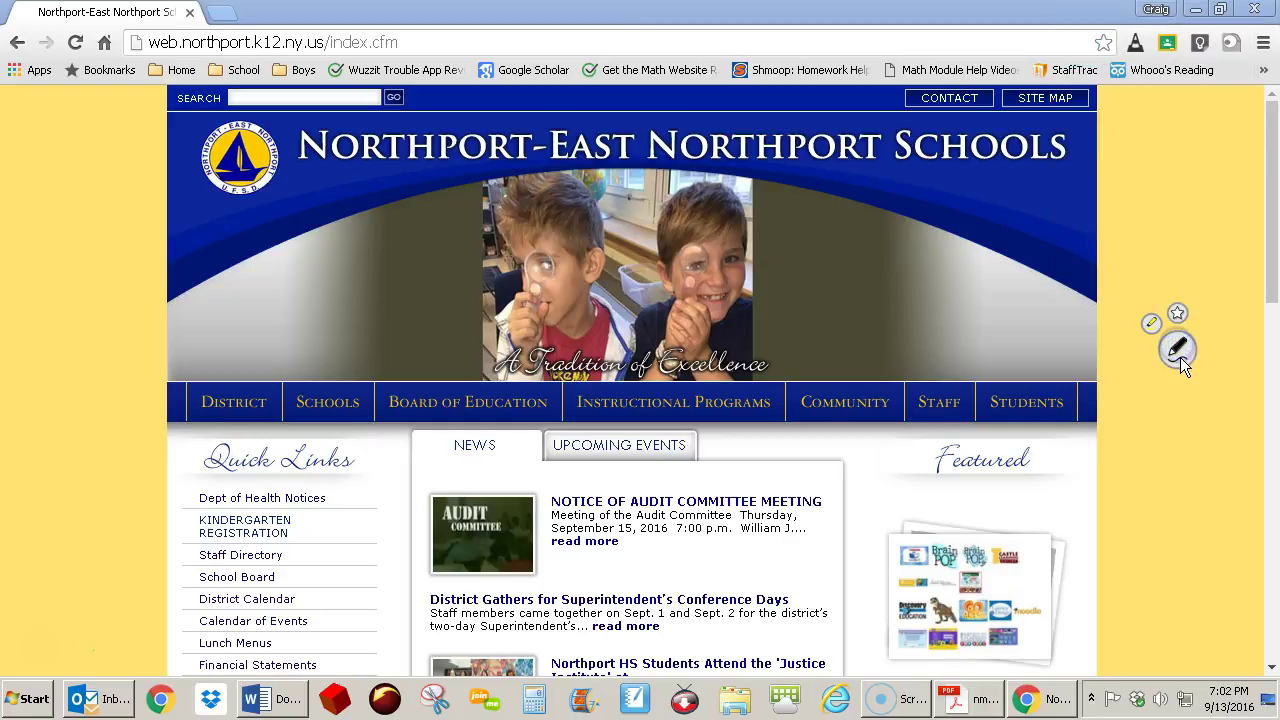
pyautogui.click(1158, 322)
# Step: Use the floating tool's red X stamp to place three X marks in the margin beside the Featured picture
pyautogui.click(1178, 347)
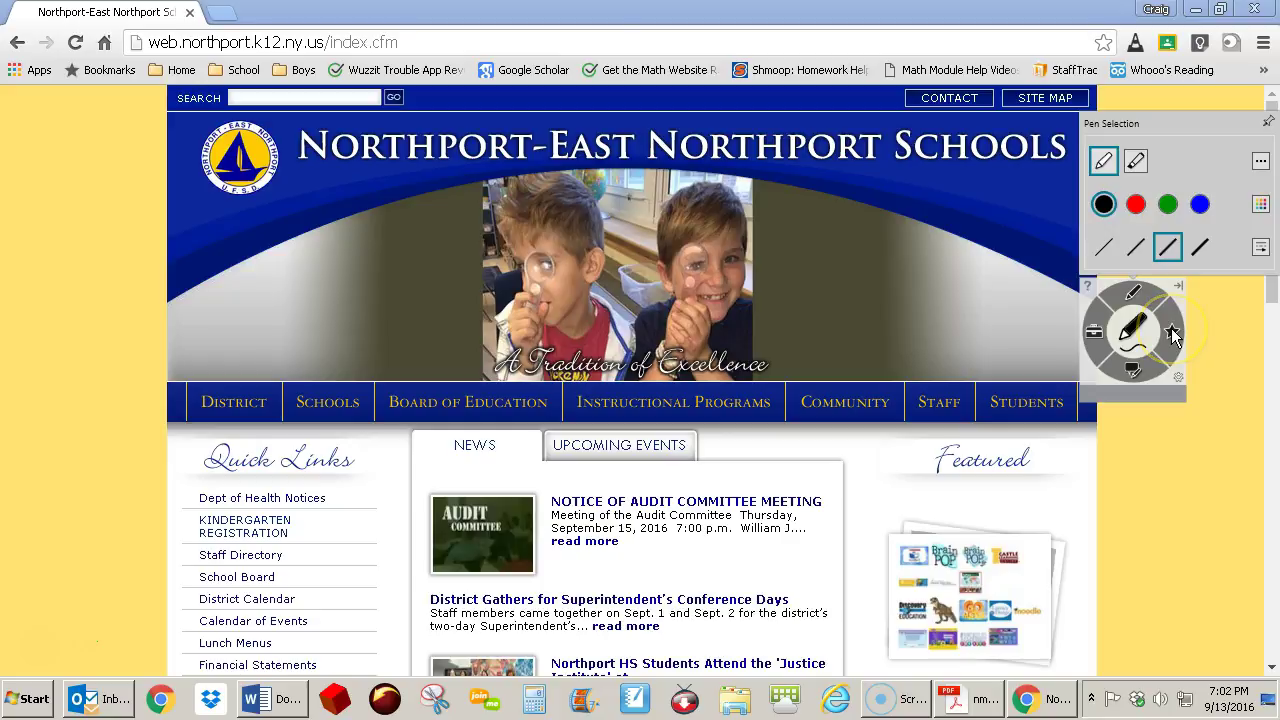
pyautogui.click(1092, 336)
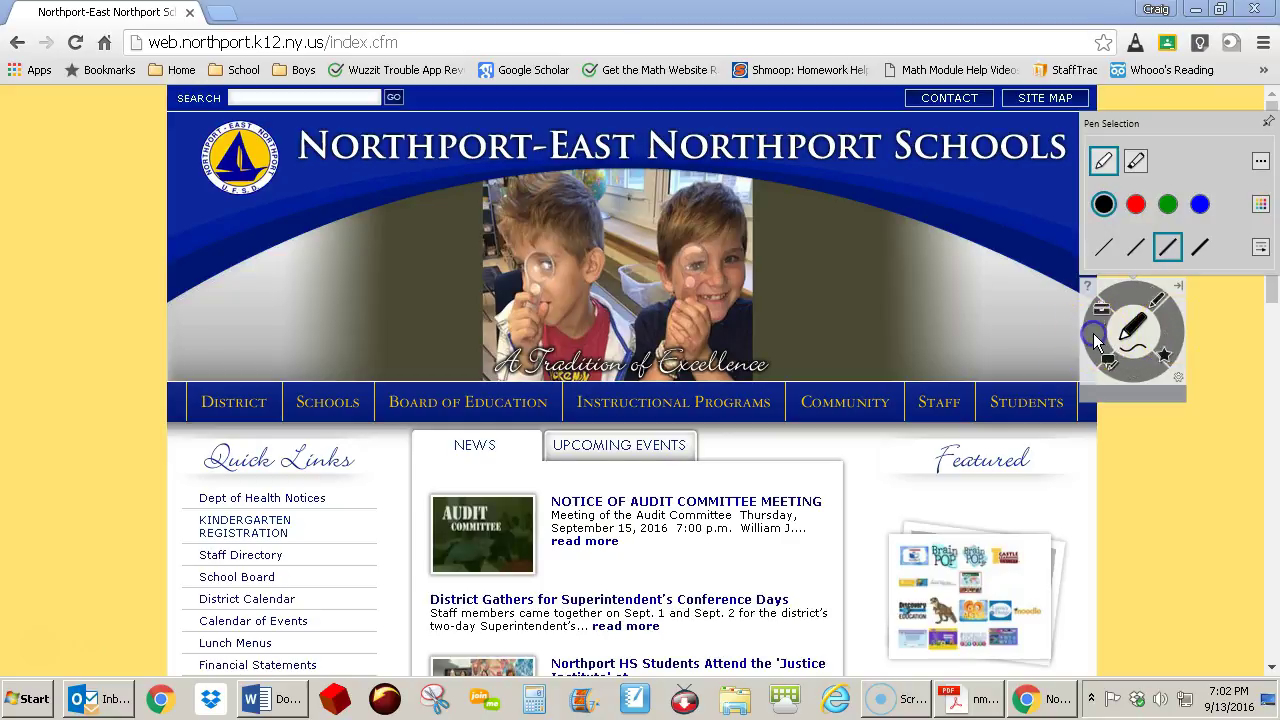
pyautogui.click(1104, 254)
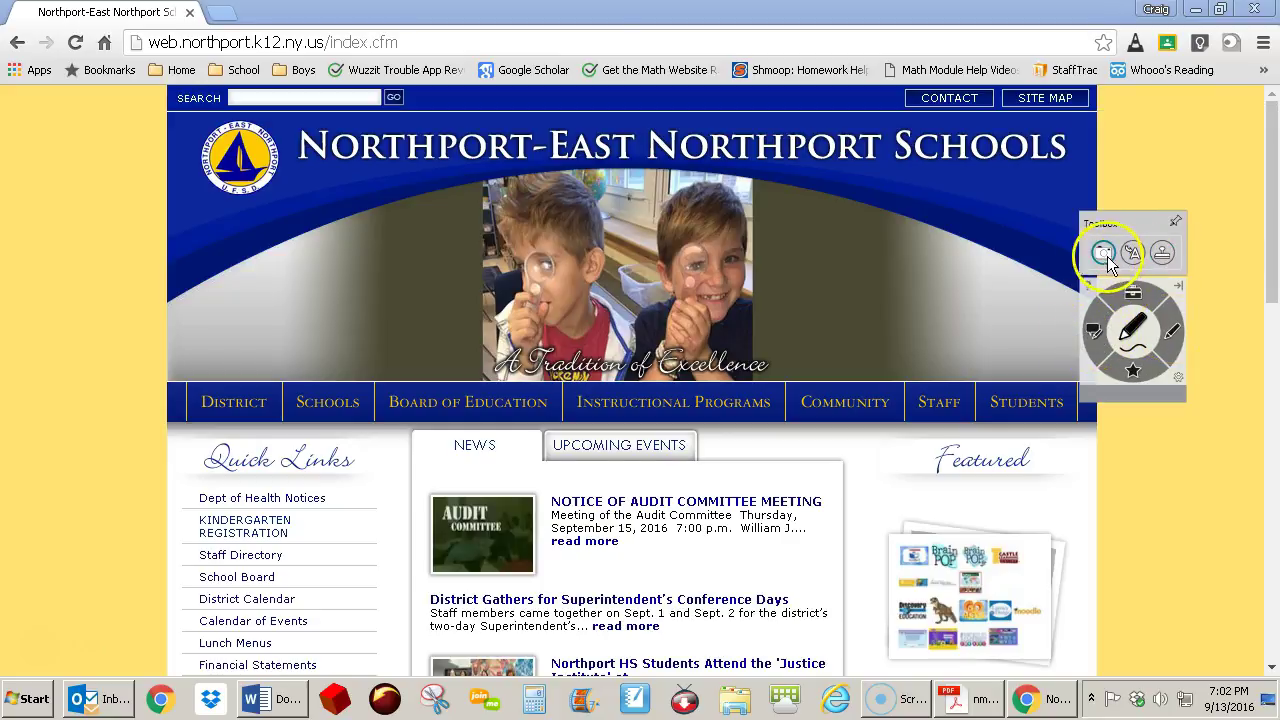
pyautogui.click(1162, 253)
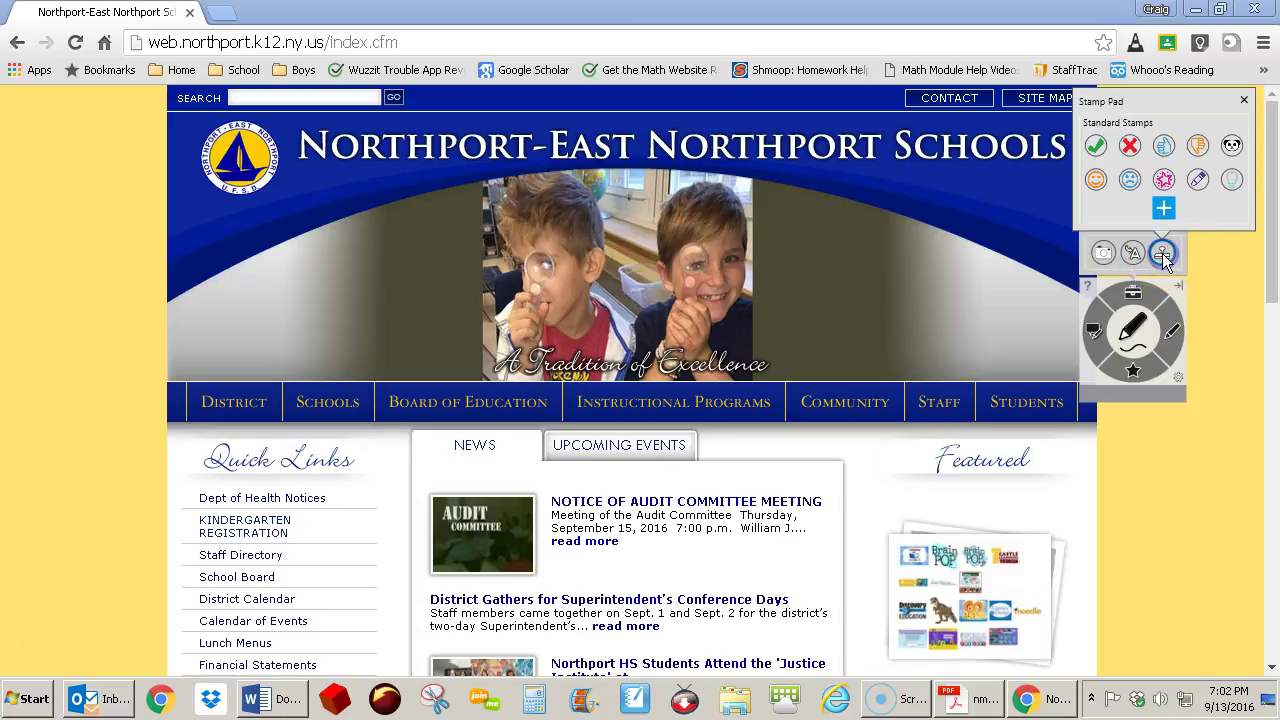
pyautogui.click(1130, 148)
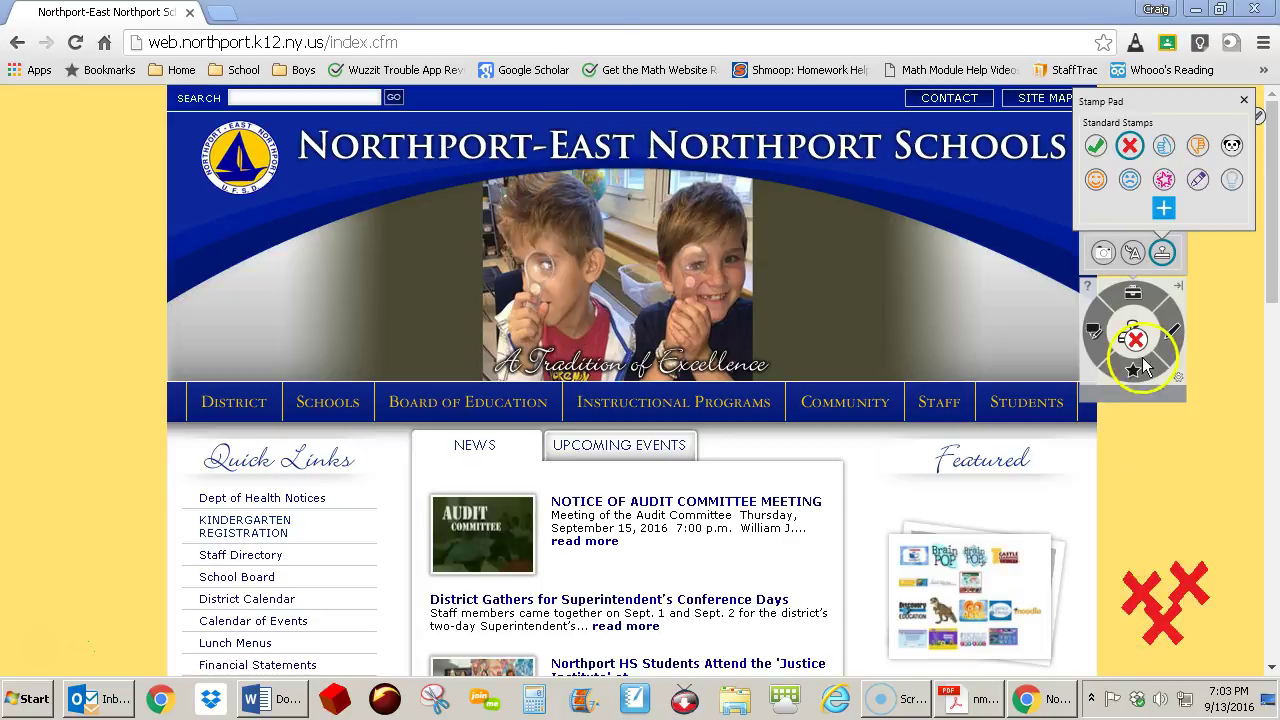
# Step: Collapse the floating tool and clear all the stamped X marks from the page
pyautogui.click(1133, 338)
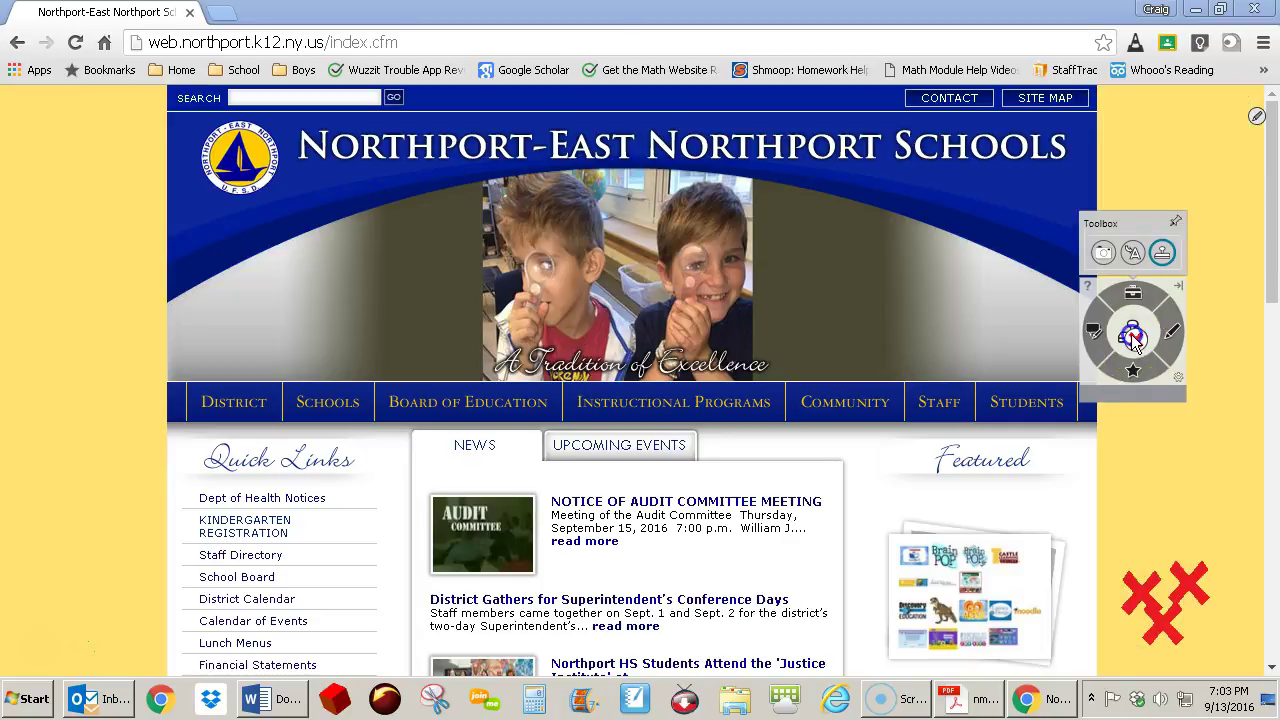
pyautogui.click(1258, 118)
pyautogui.click(1186, 148)
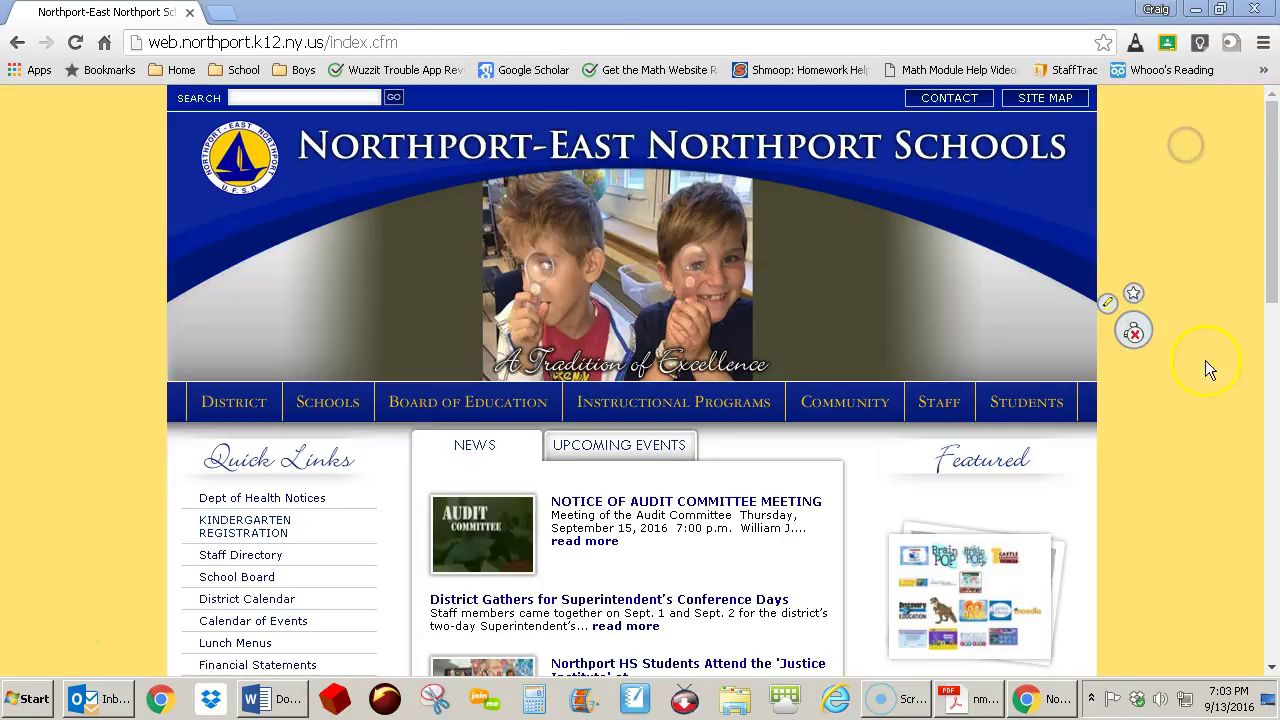
# Step: Handwrite the word cat in the floating tool's ink-to-text converter and accept the converted text
pyautogui.click(1134, 330)
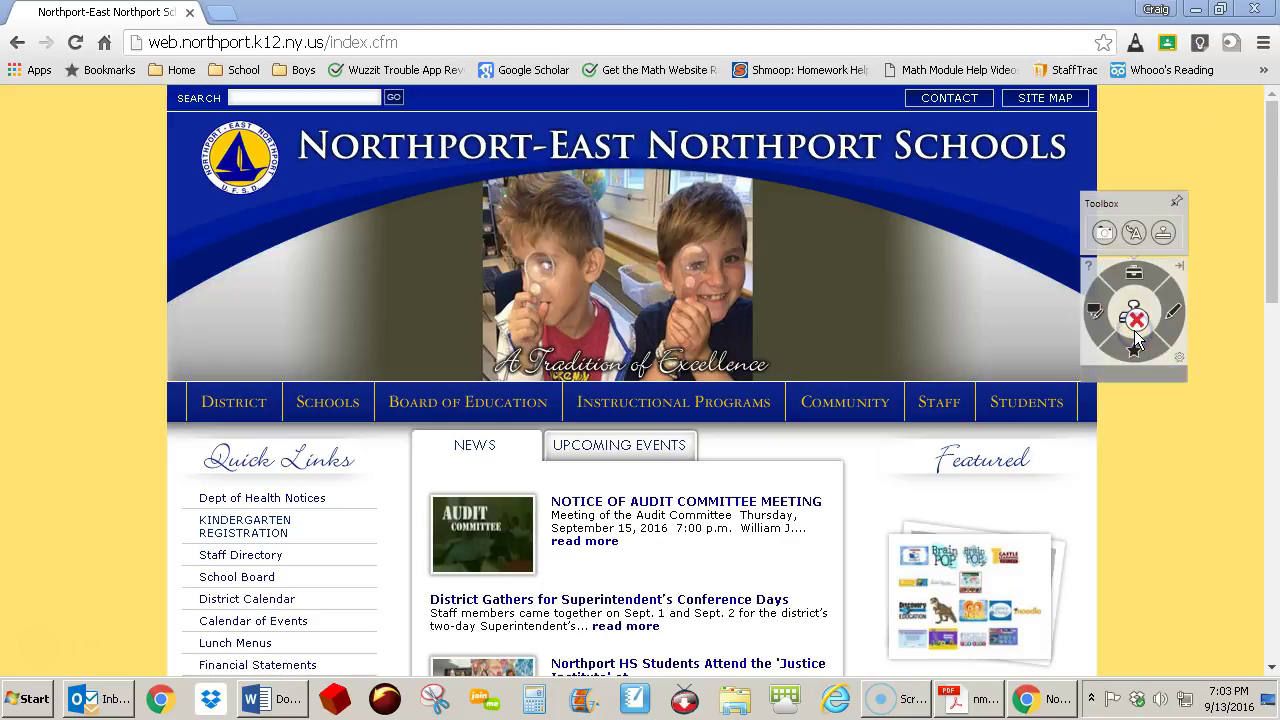
pyautogui.click(1134, 232)
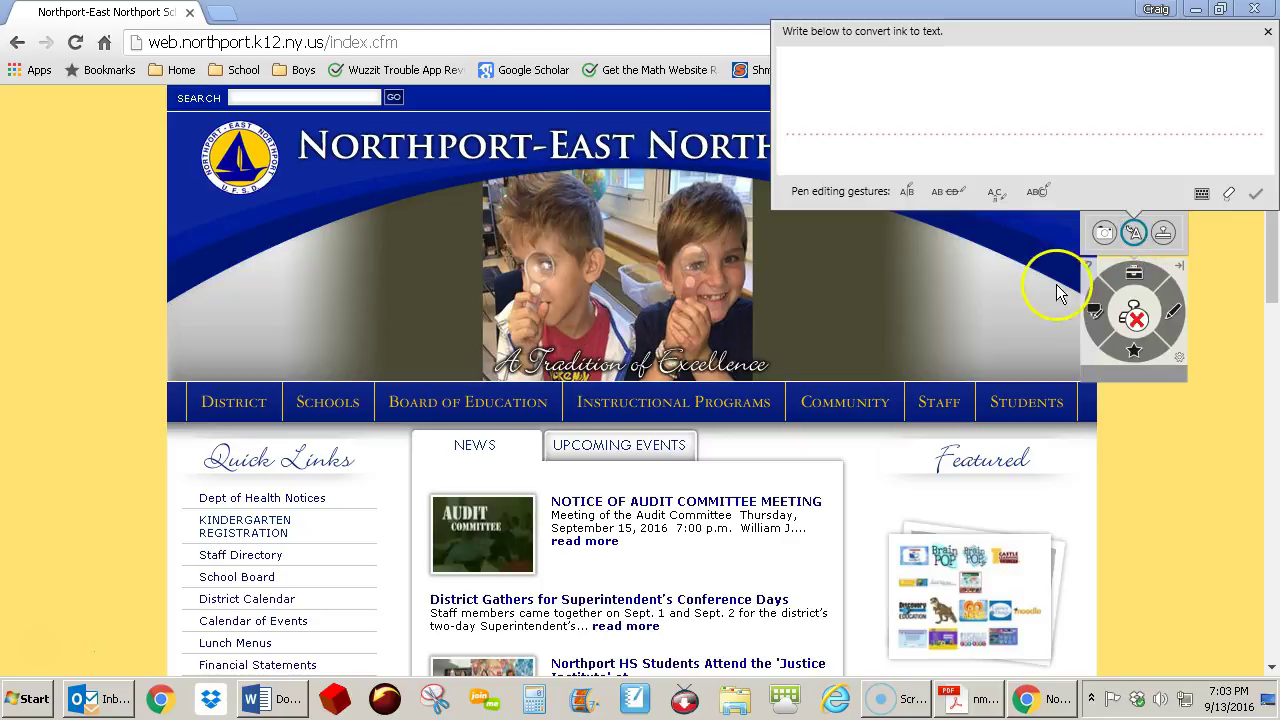
pyautogui.moveTo(847, 82)
pyautogui.mouseDown()
pyautogui.moveTo(843, 128)
pyautogui.moveTo(893, 104)
pyautogui.moveTo(908, 128)
pyautogui.mouseUp()
pyautogui.moveTo(942, 72)
pyautogui.mouseDown()
pyautogui.moveTo(942, 128)
pyautogui.moveTo(986, 94)
pyautogui.mouseUp()
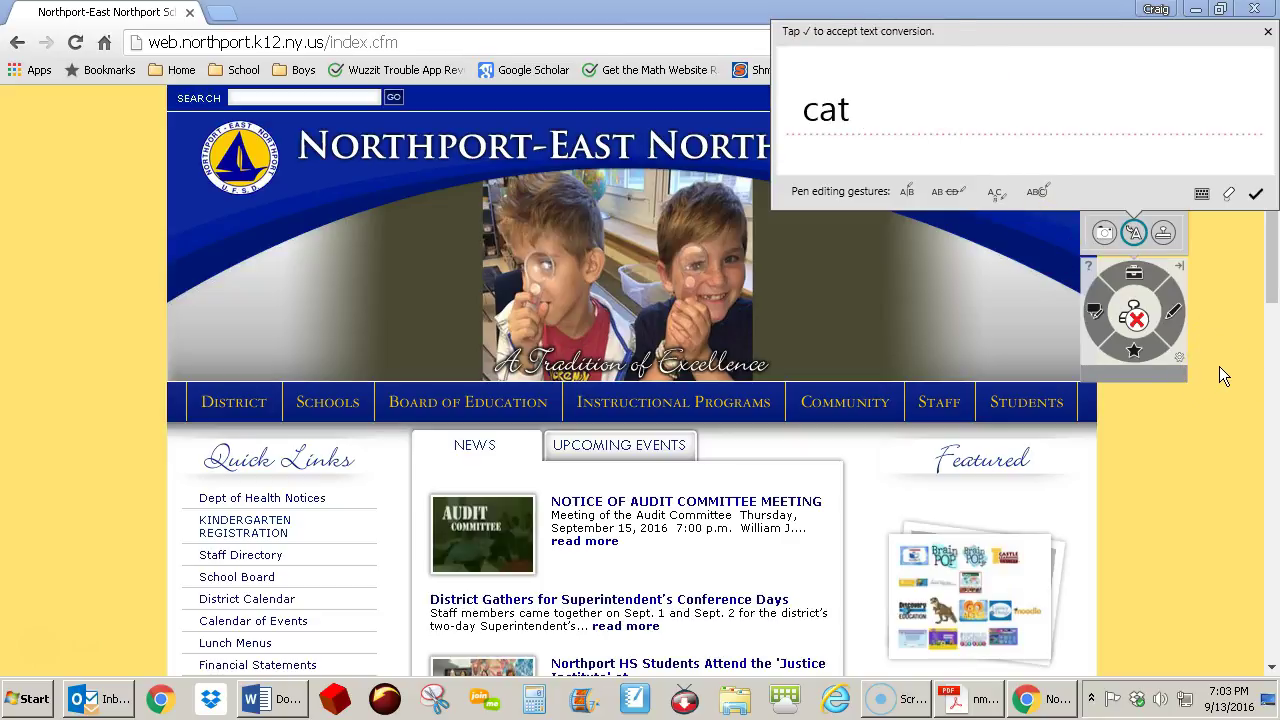
pyautogui.click(1256, 195)
pyautogui.click(1257, 197)
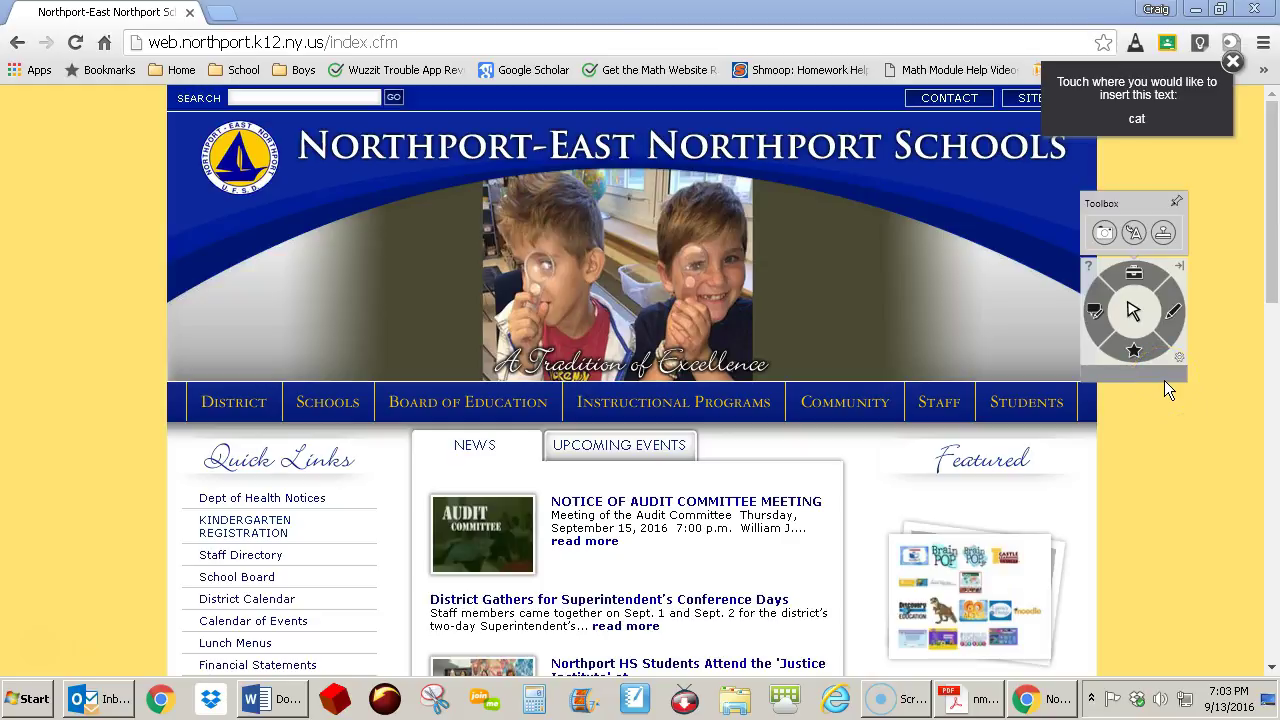
# Step: Switch to the blank Word document and insert the converted text cat there
pyautogui.click(280, 705)
pyautogui.click(266, 656)
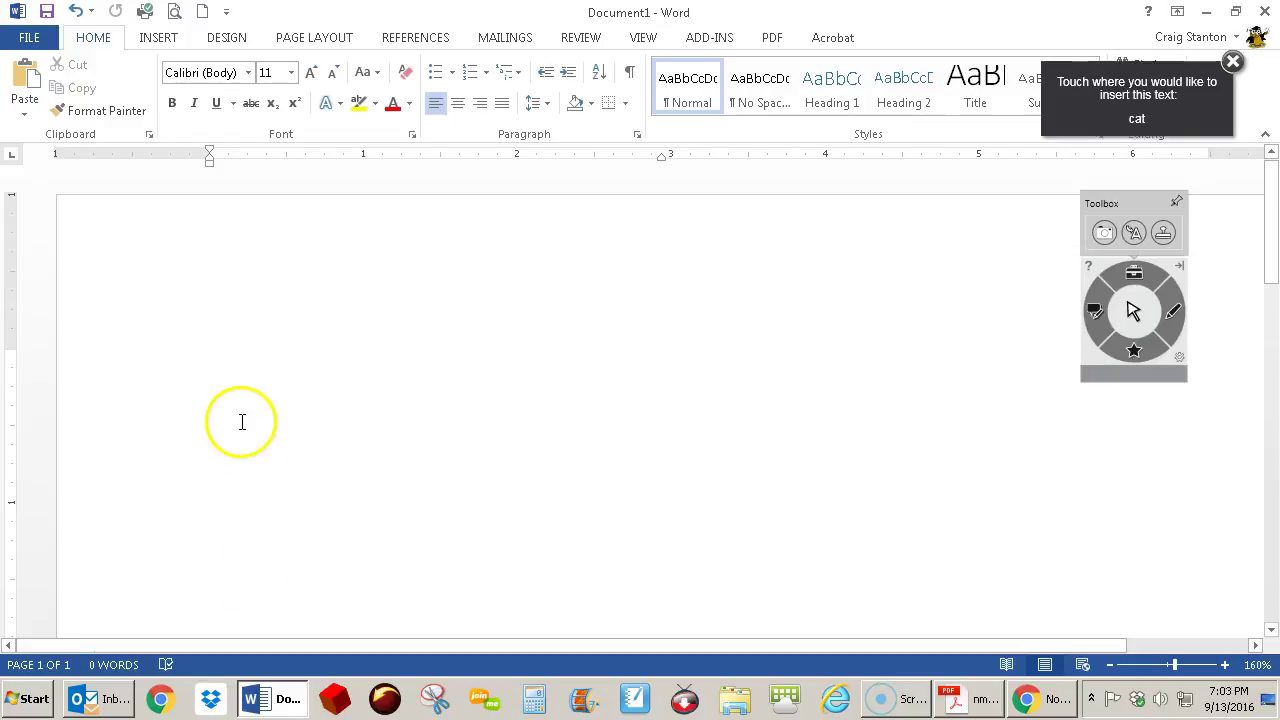
pyautogui.click(231, 370)
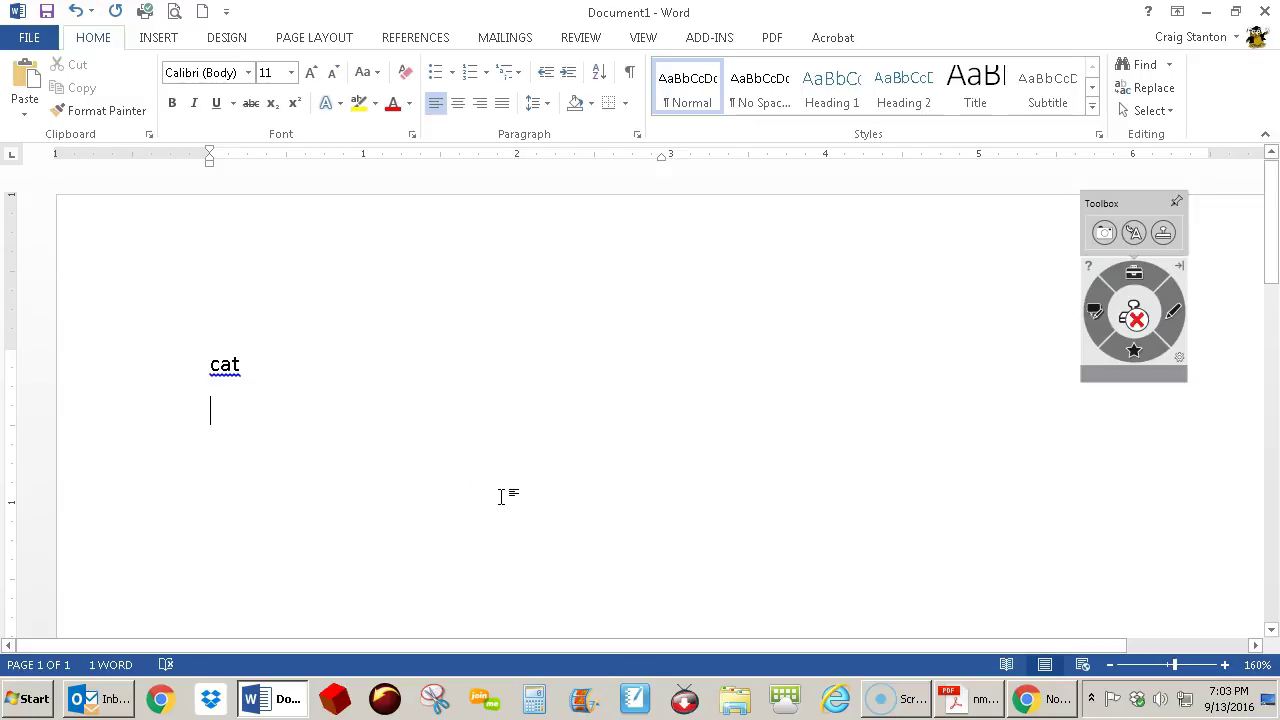
# Step: Return to the school web page in Chrome and take a freehand capture around the two boys in the banner photo
pyautogui.click(1045, 698)
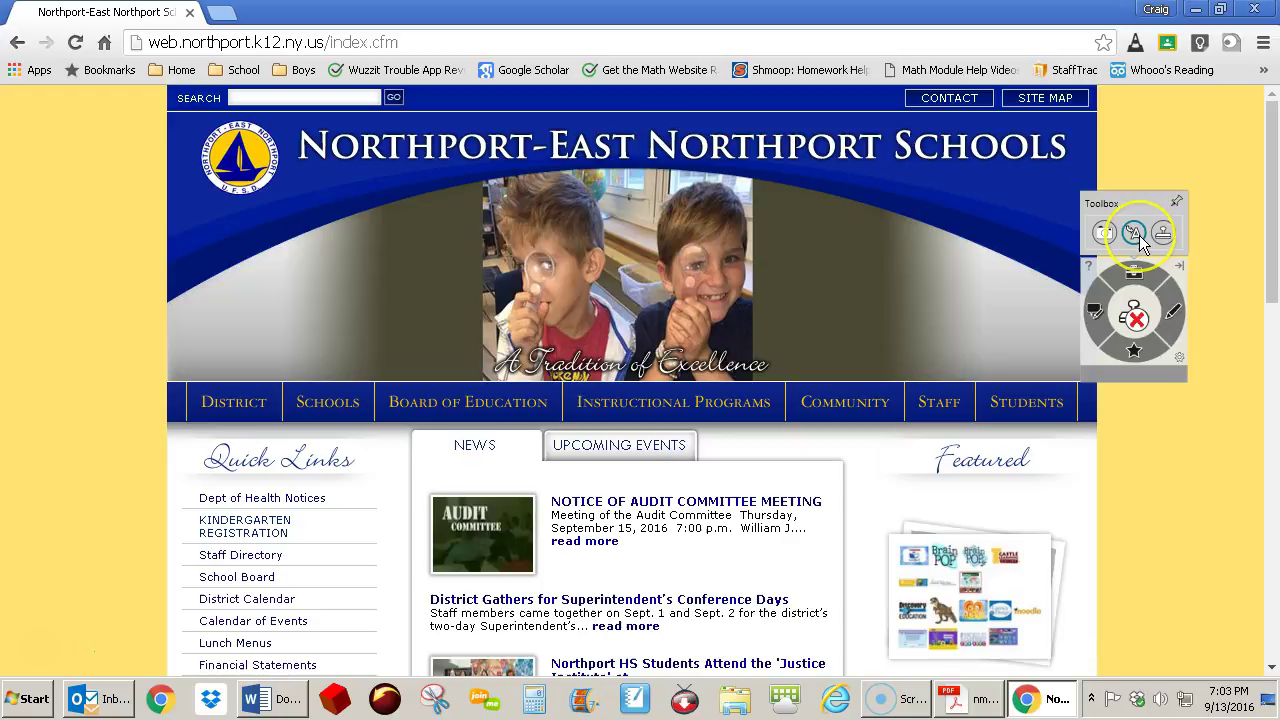
pyautogui.click(1105, 236)
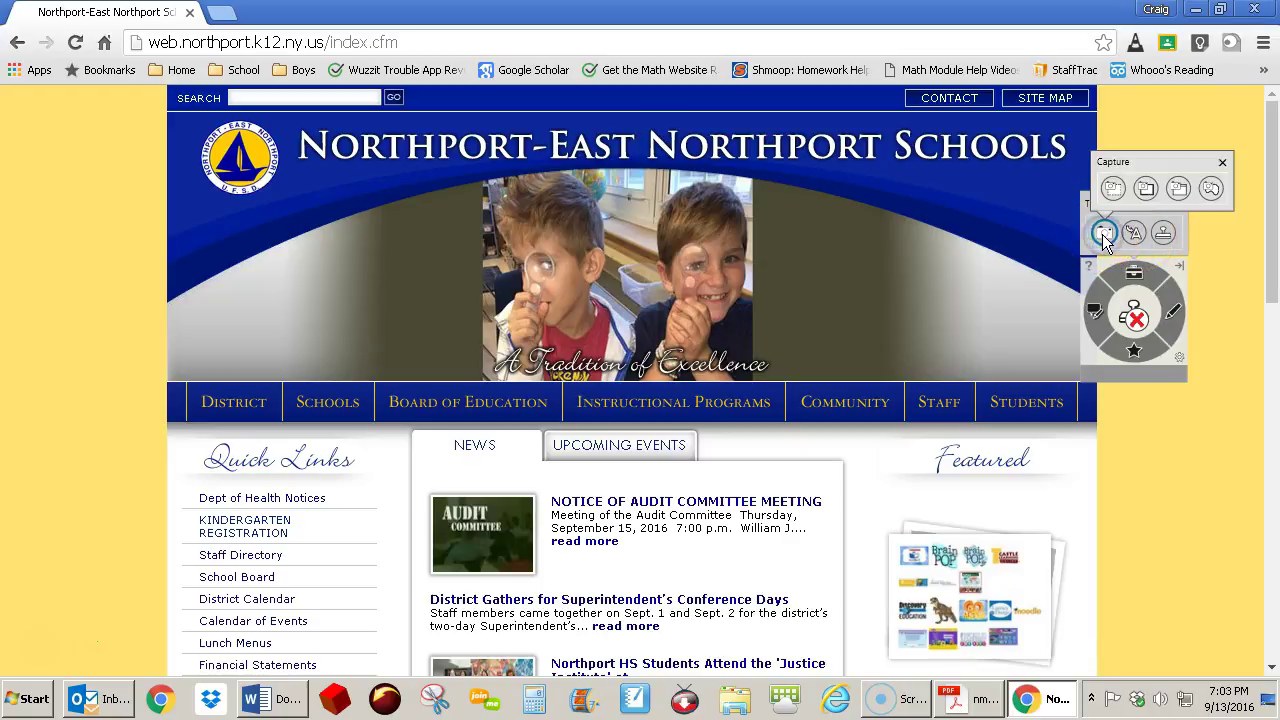
pyautogui.click(1116, 194)
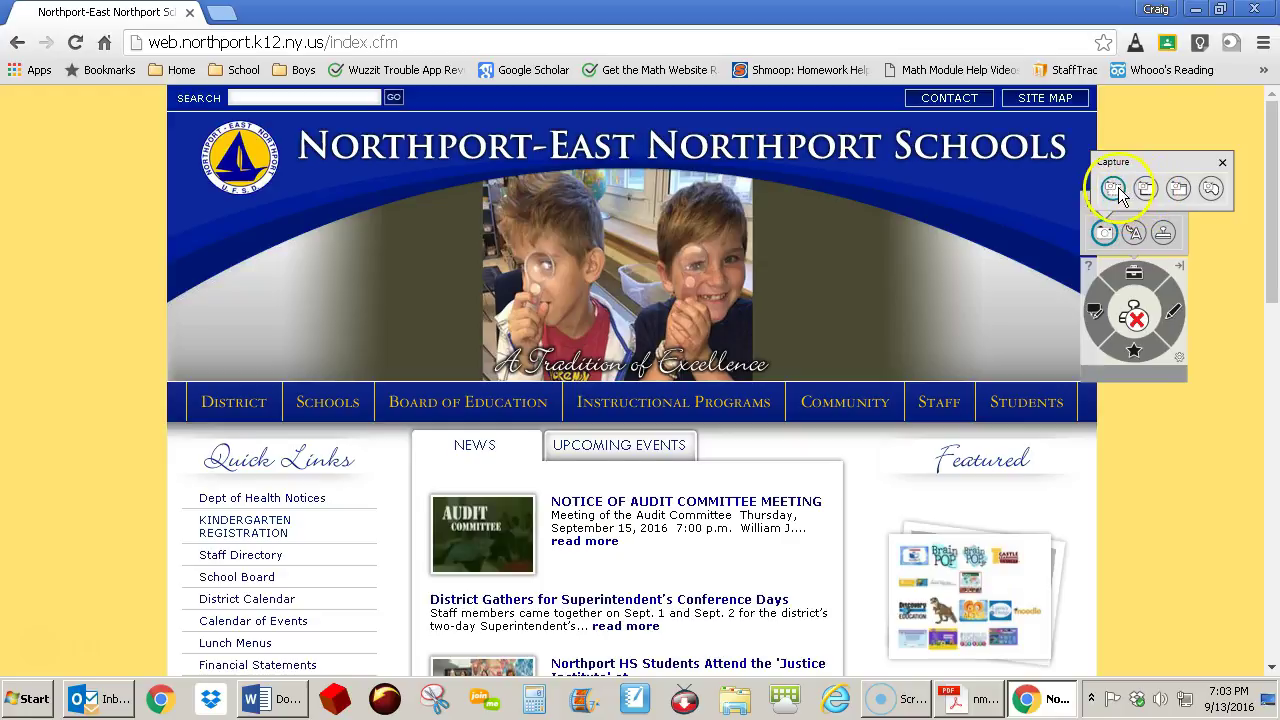
pyautogui.click(1210, 192)
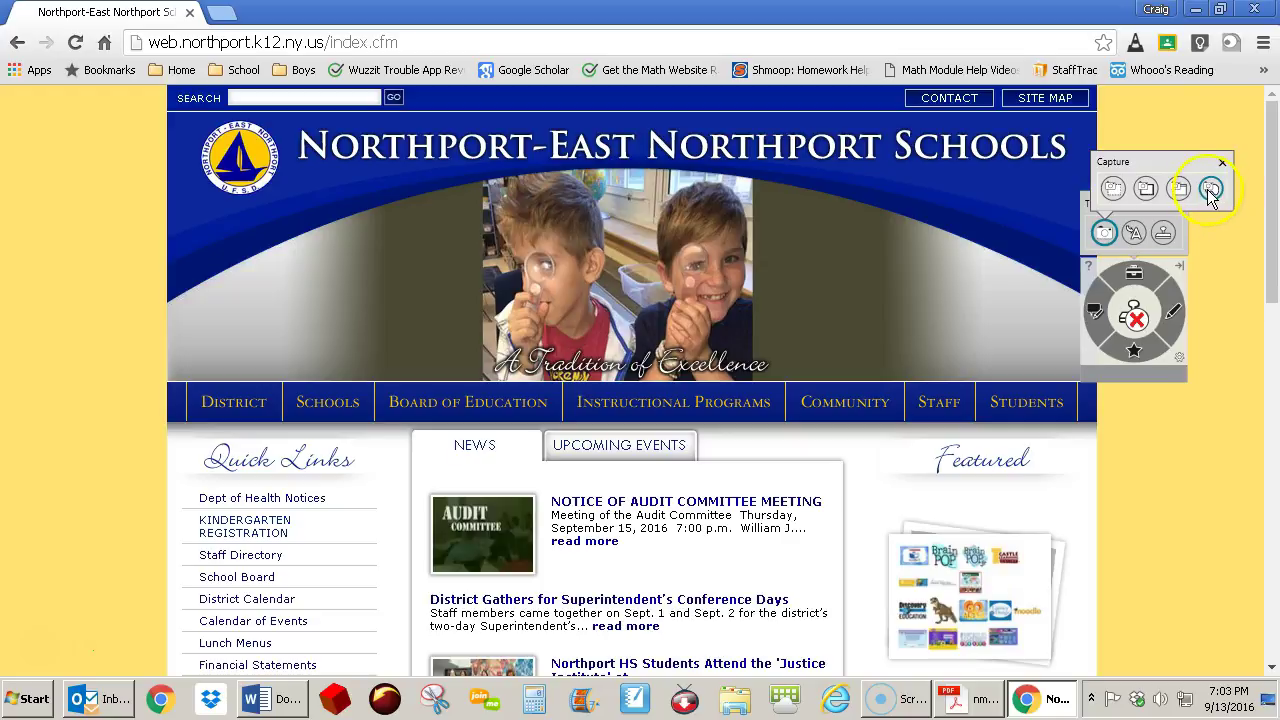
pyautogui.click(1210, 192)
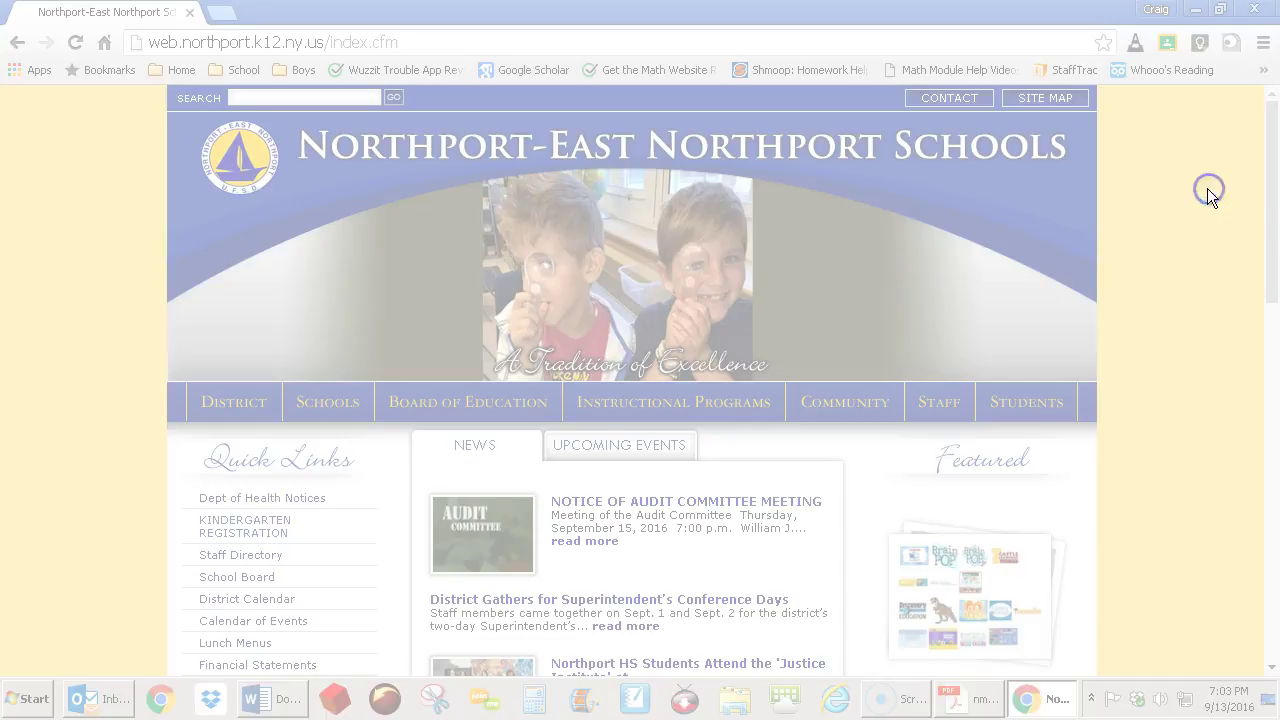
pyautogui.moveTo(595, 178)
pyautogui.mouseDown()
pyautogui.moveTo(491, 193)
pyautogui.moveTo(531, 366)
pyautogui.moveTo(789, 326)
pyautogui.moveTo(740, 197)
pyautogui.mouseUp()
pyautogui.moveTo(587, 157); pyautogui.dragTo(590, 162)
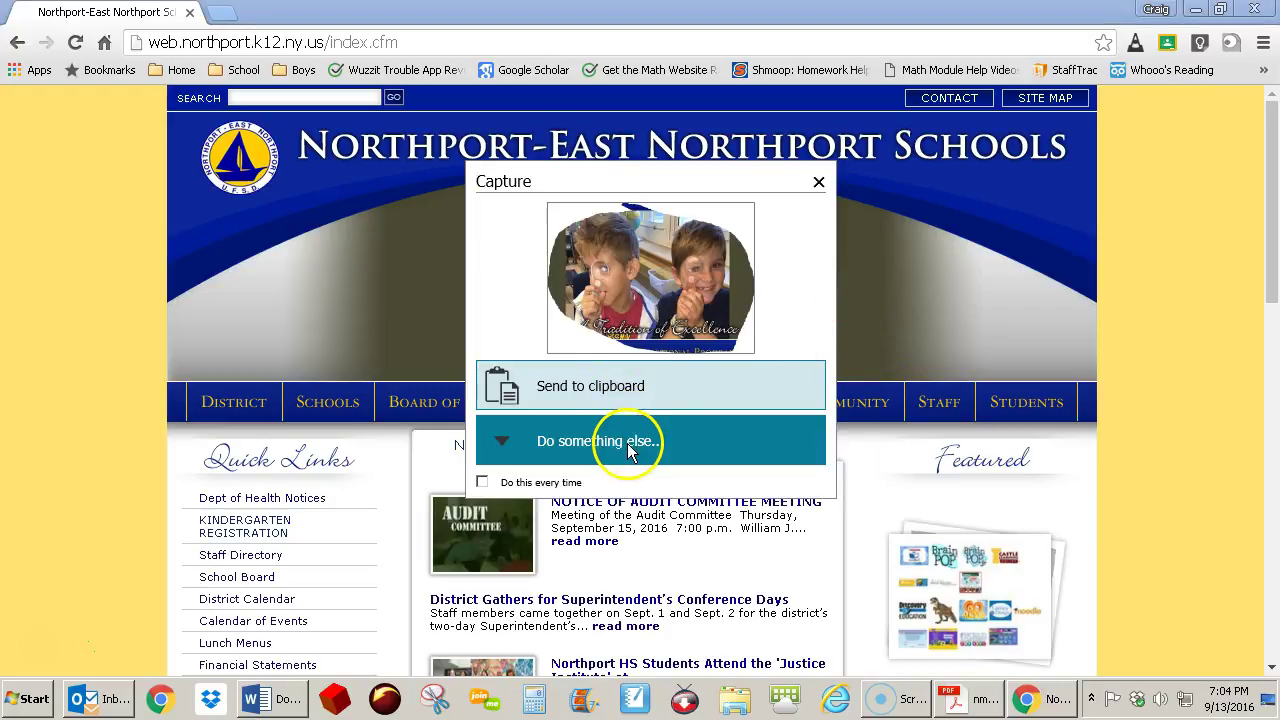
# Step: Look at the other destinations offered for the capture, and send it to the clipboard
pyautogui.click(503, 446)
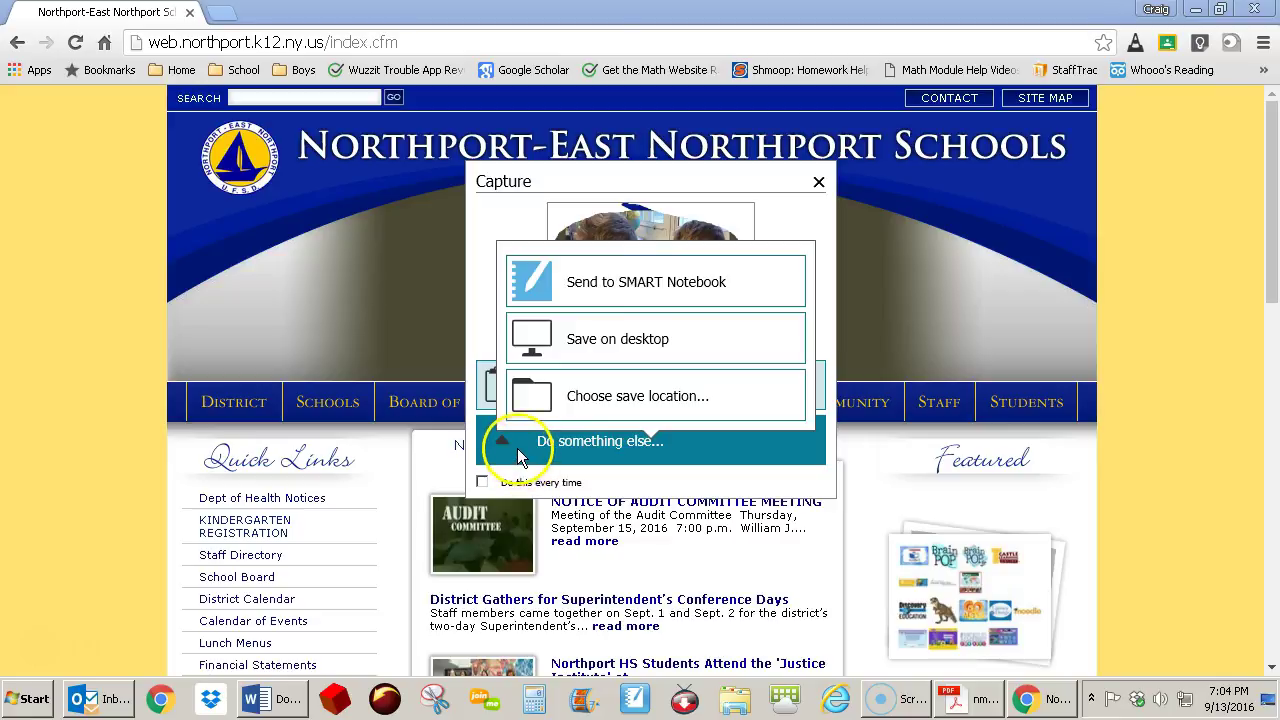
pyautogui.click(480, 310)
pyautogui.click(590, 388)
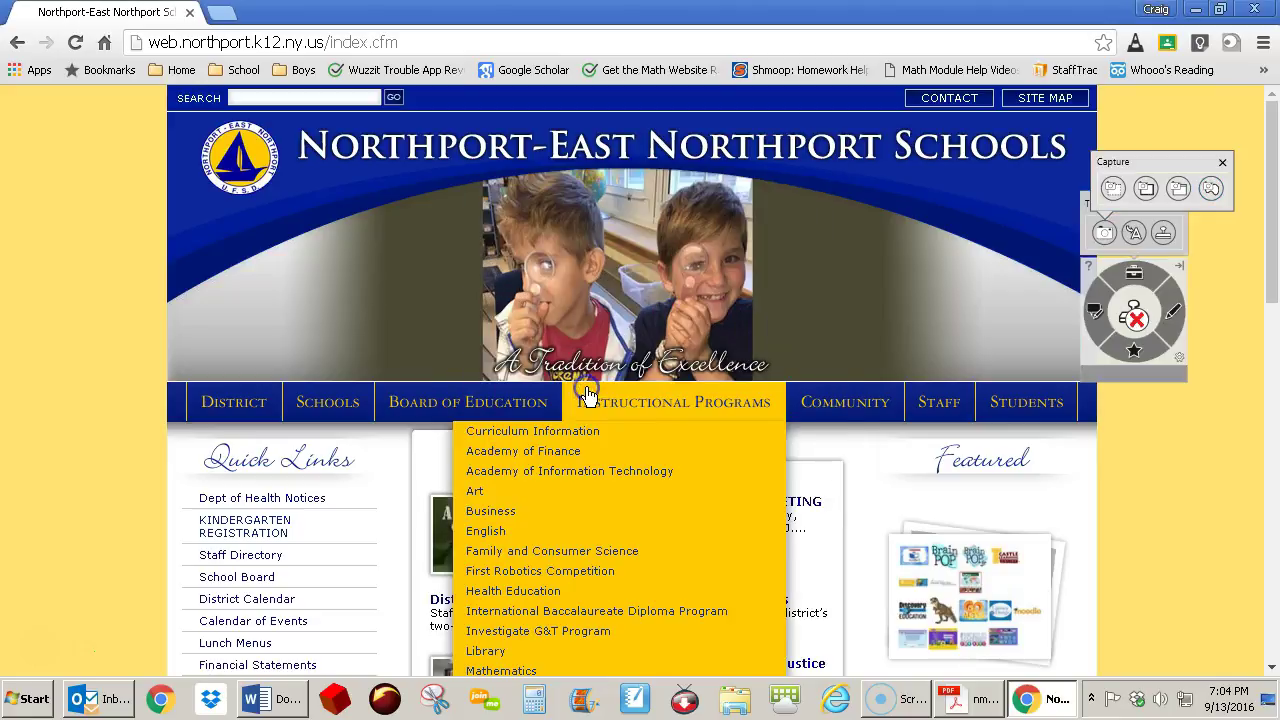
# Step: Collapse the floating tool and paste the captured picture below the word cat in the Word document
pyautogui.click(1136, 318)
pyautogui.click(262, 705)
pyautogui.click(300, 460)
pyautogui.rightClick(258, 432)
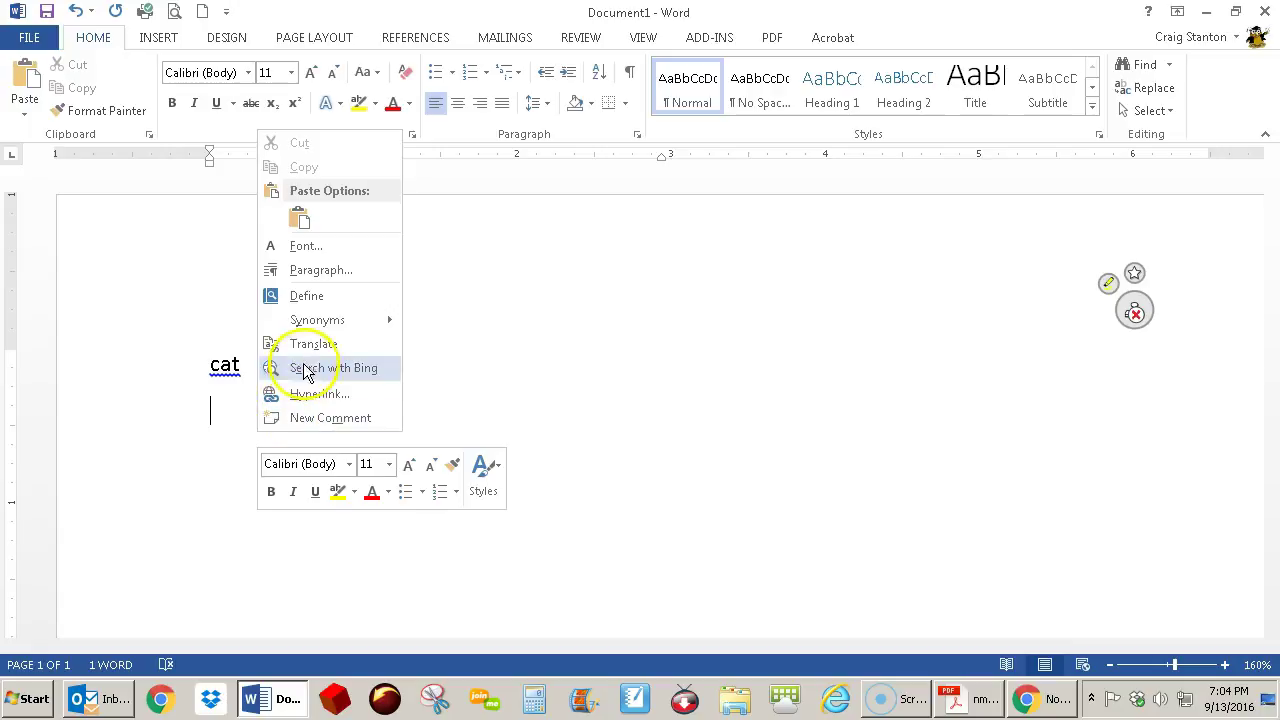
pyautogui.click(299, 218)
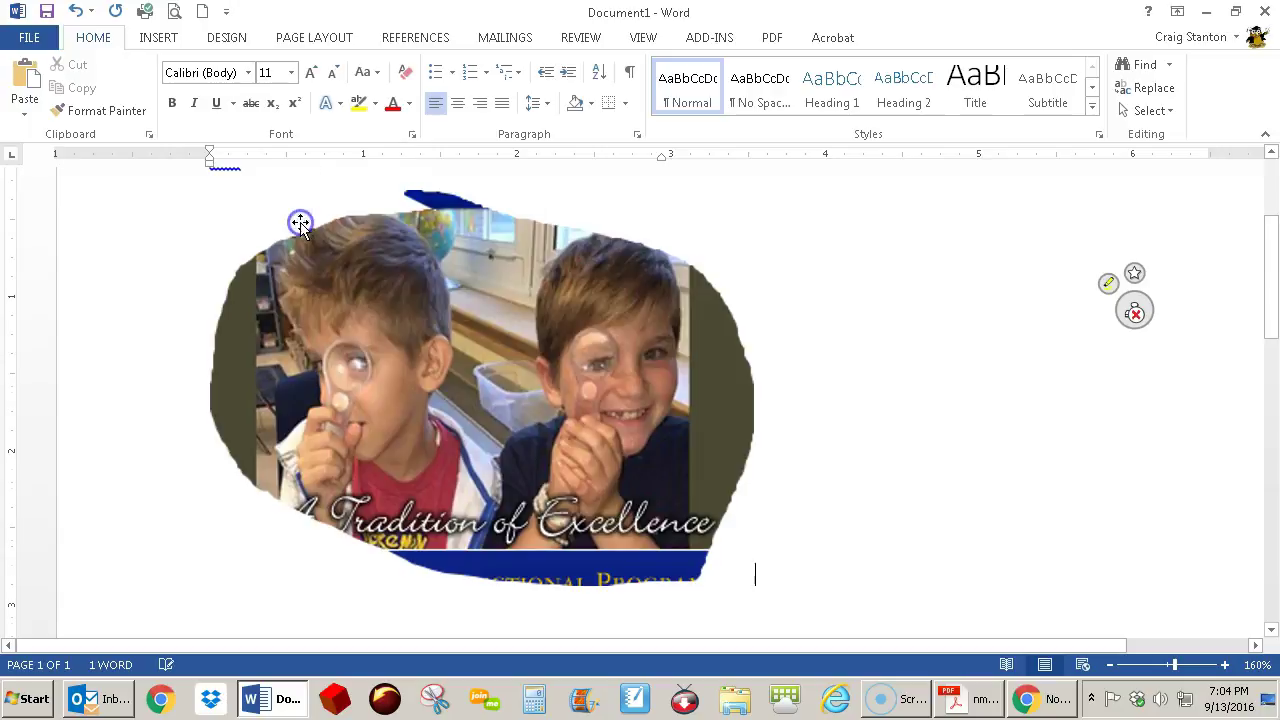
# Step: Give the pasted picture Tight text wrapping, shrink it to about half size and move it just below the word cat
pyautogui.click(433, 336)
pyautogui.click(782, 208)
pyautogui.click(885, 335)
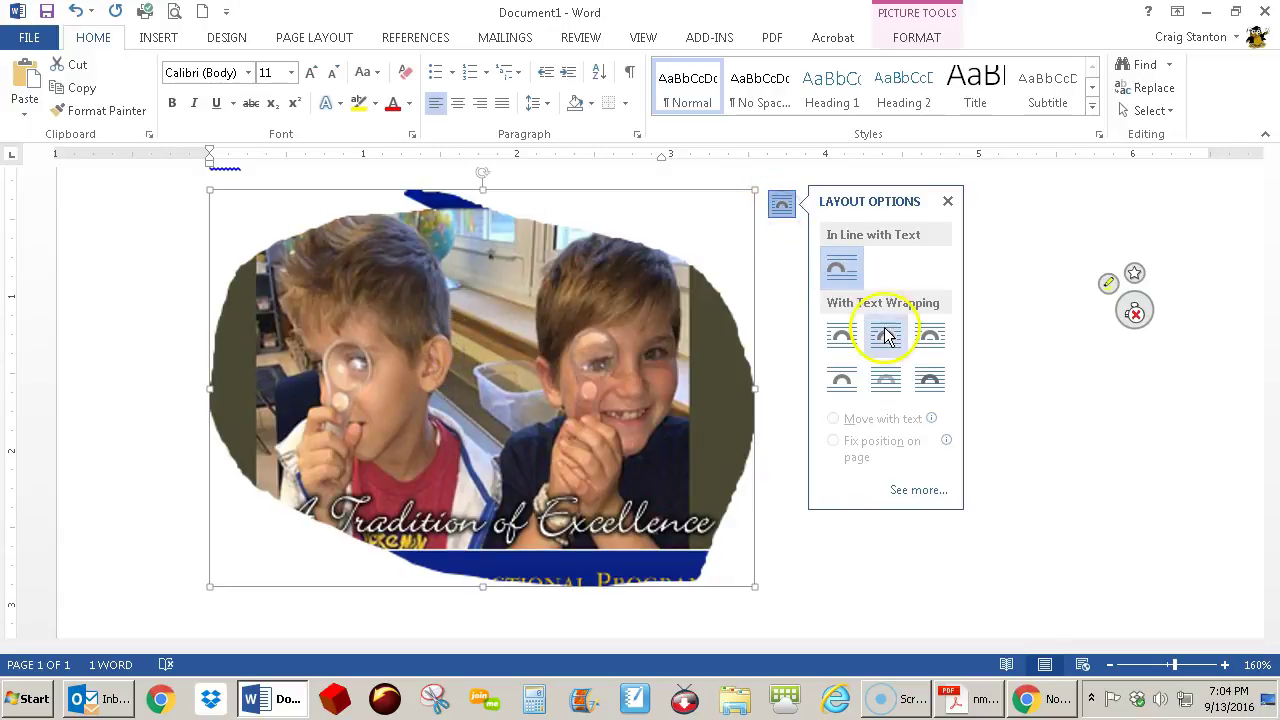
pyautogui.moveTo(754, 188); pyautogui.dragTo(462, 410)
pyautogui.moveTo(343, 486); pyautogui.dragTo(422, 281)
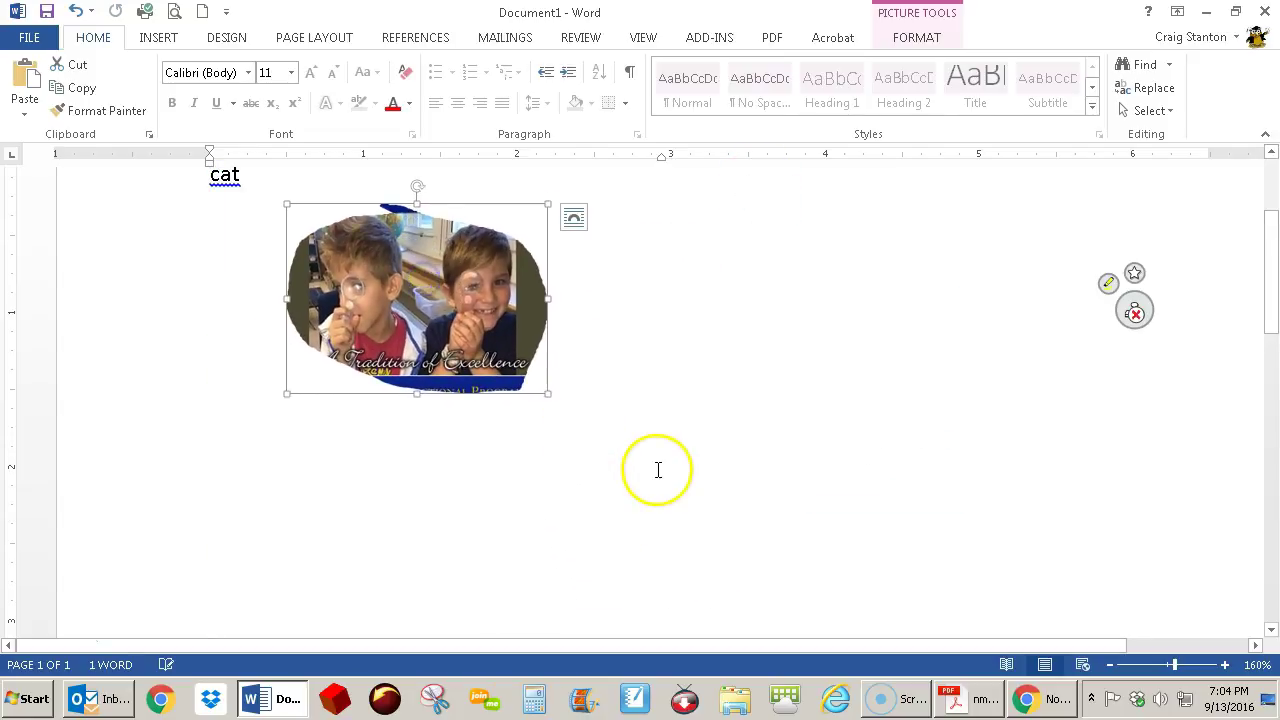
pyautogui.scroll(3, 660, 480)
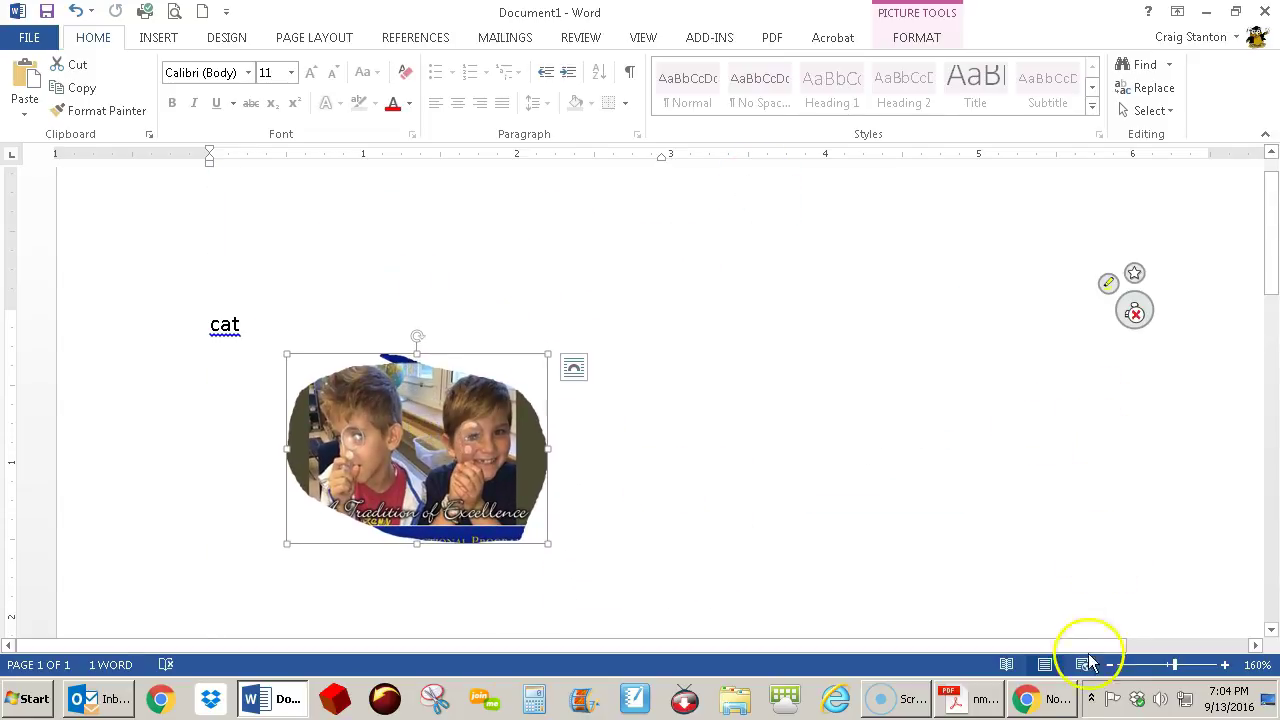
# Step: Switch back to Chrome and add a handwritten reviewer's first name as the floating tool's label for ink comments
pyautogui.click(1035, 698)
pyautogui.click(1135, 310)
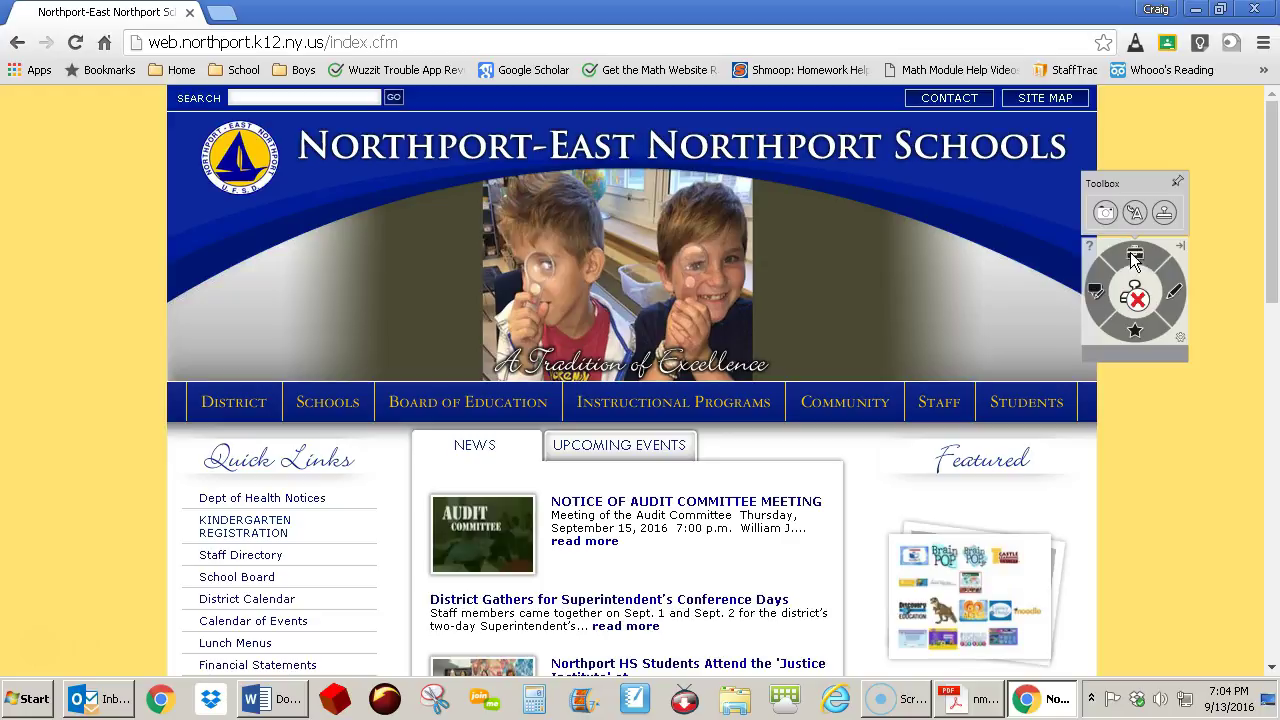
pyautogui.click(1094, 296)
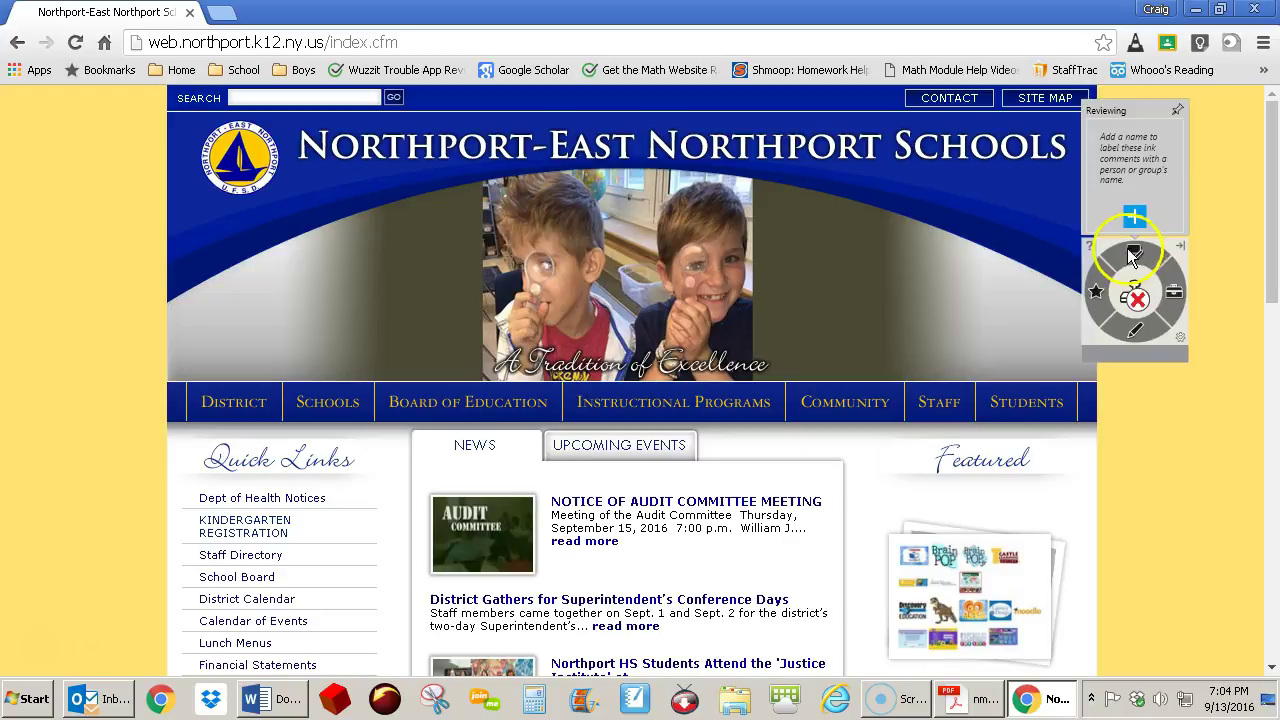
pyautogui.click(1133, 218)
pyautogui.moveTo(828, 95)
pyautogui.mouseDown()
pyautogui.moveTo(885, 95)
pyautogui.moveTo(886, 112)
pyautogui.moveTo(918, 100)
pyautogui.moveTo(916, 80)
pyautogui.moveTo(943, 91)
pyautogui.moveTo(960, 137)
pyautogui.moveTo(937, 137)
pyautogui.mouseUp()
pyautogui.click(915, 70)
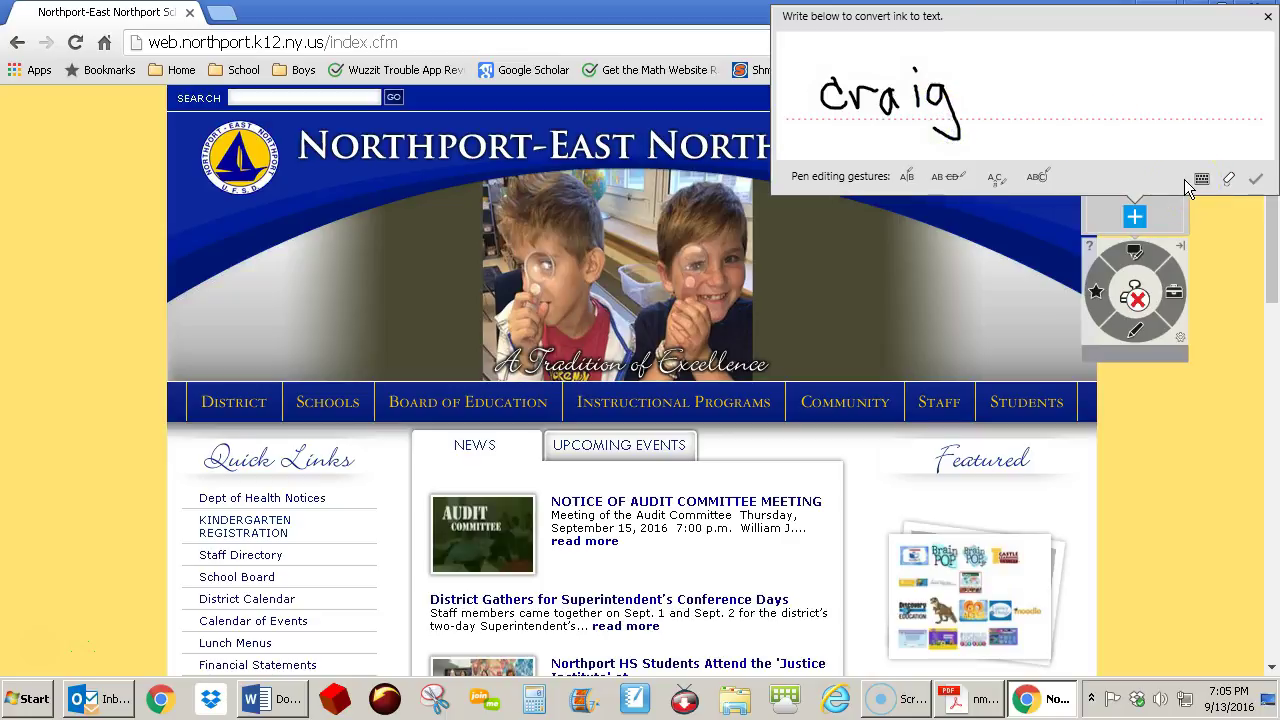
pyautogui.click(1256, 178)
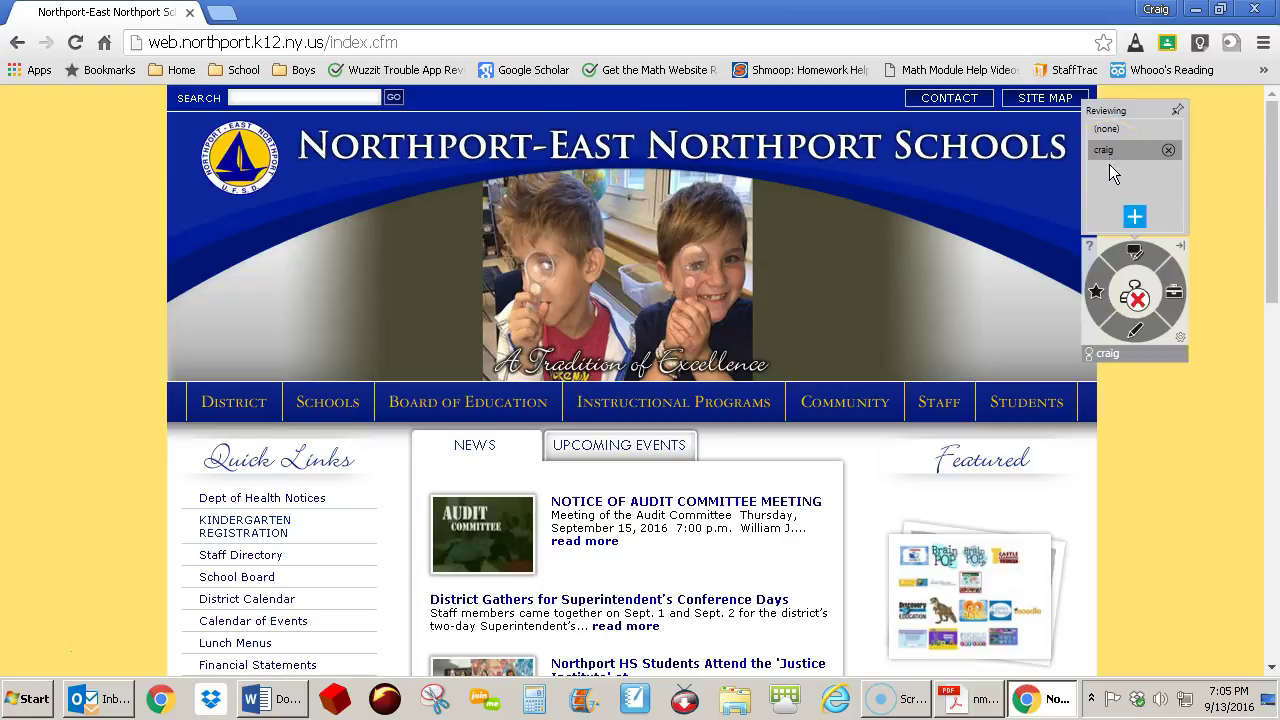
# Step: Switch the floating tool to the black pen and draw a loop beside the room table in the state testing rooms PDF
pyautogui.click(1136, 330)
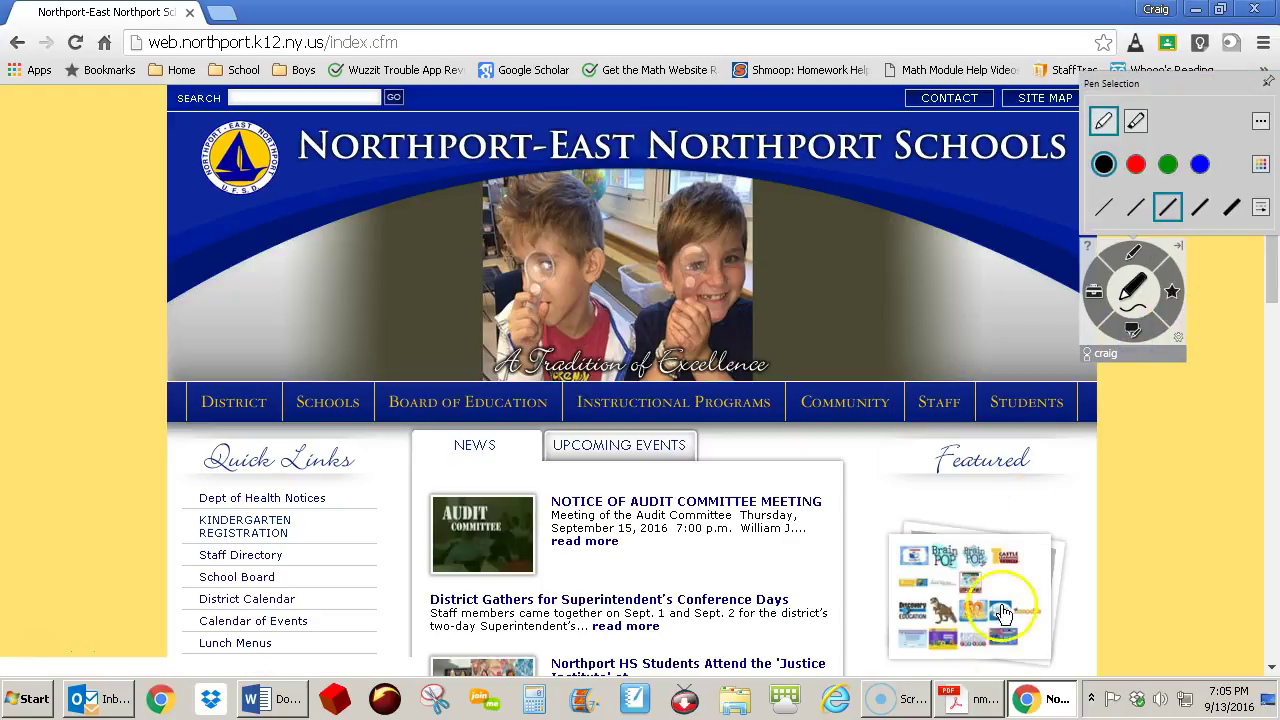
pyautogui.click(983, 703)
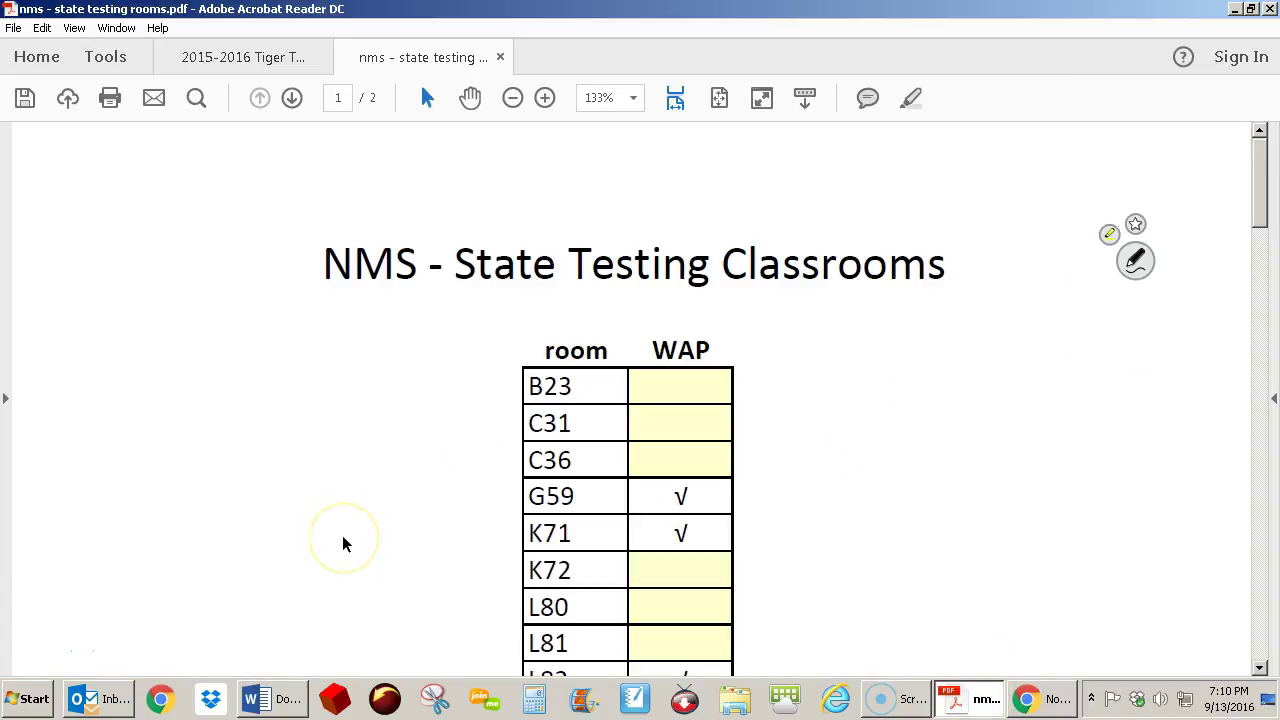
pyautogui.click(34, 635)
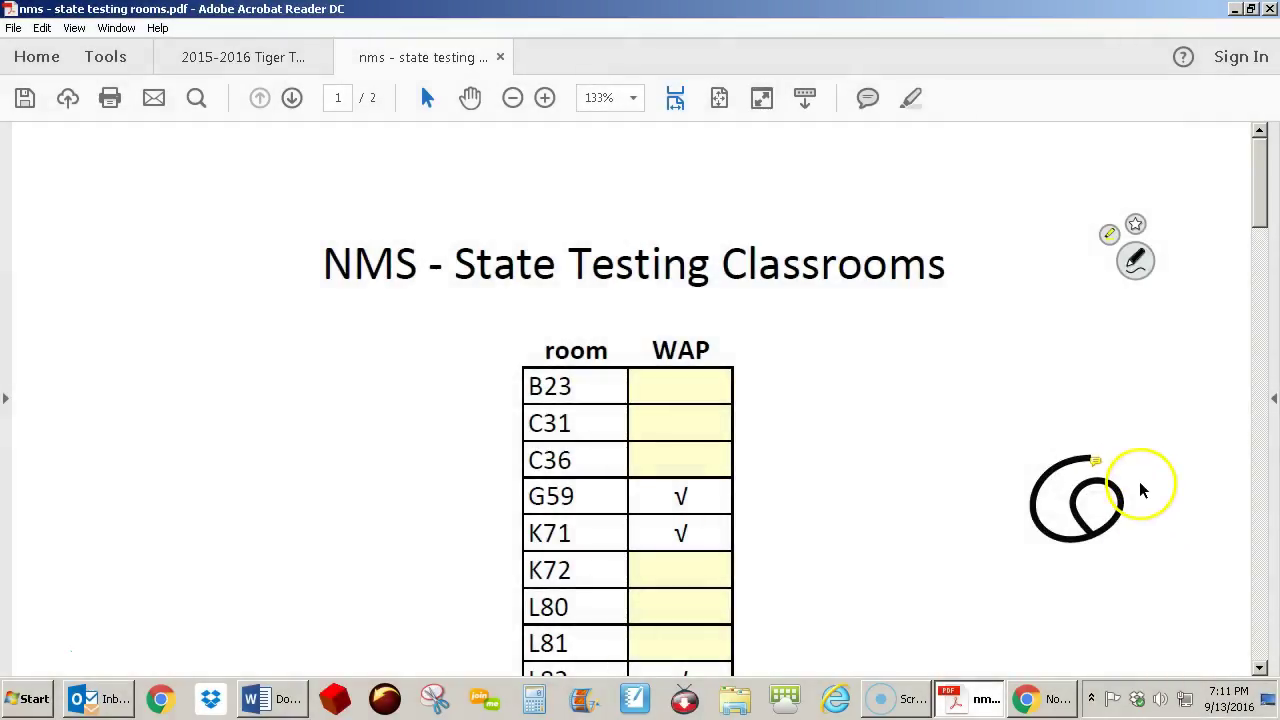
# Step: Examine the reviewer name, date and reply field in the ink annotation's pop-up note, and close the note
pyautogui.moveTo(1097, 463)
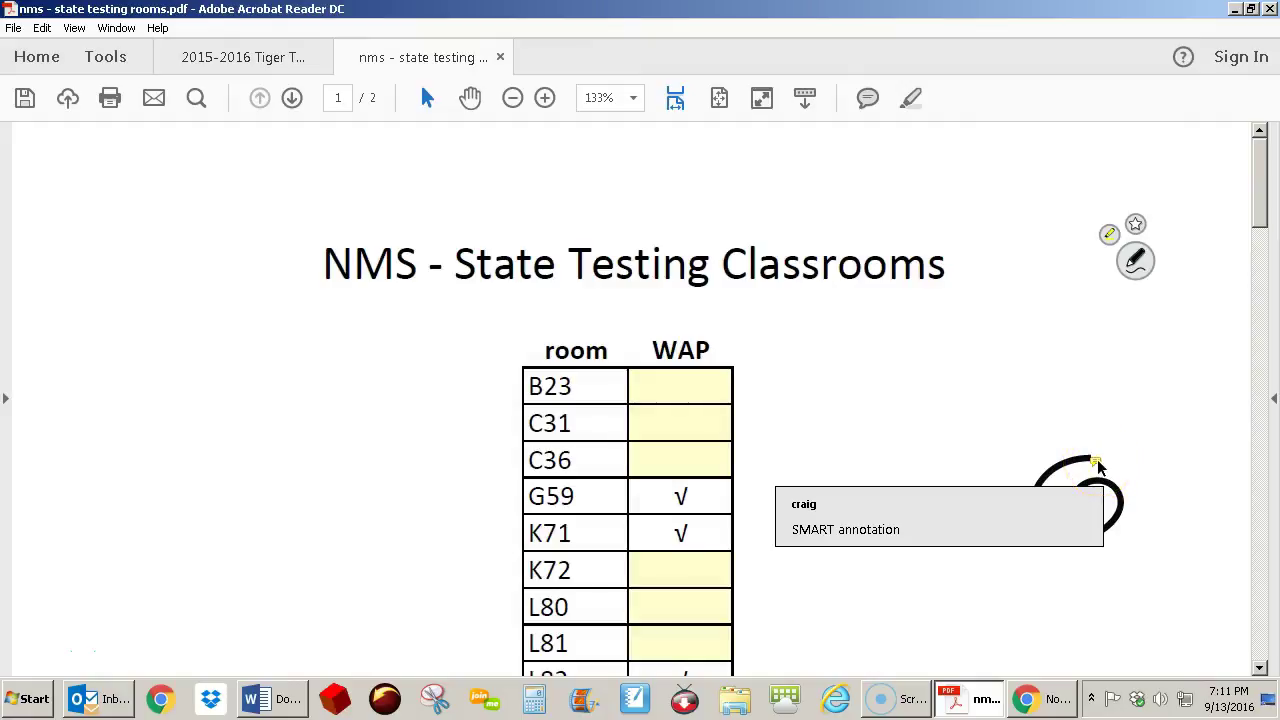
pyautogui.click(1095, 466)
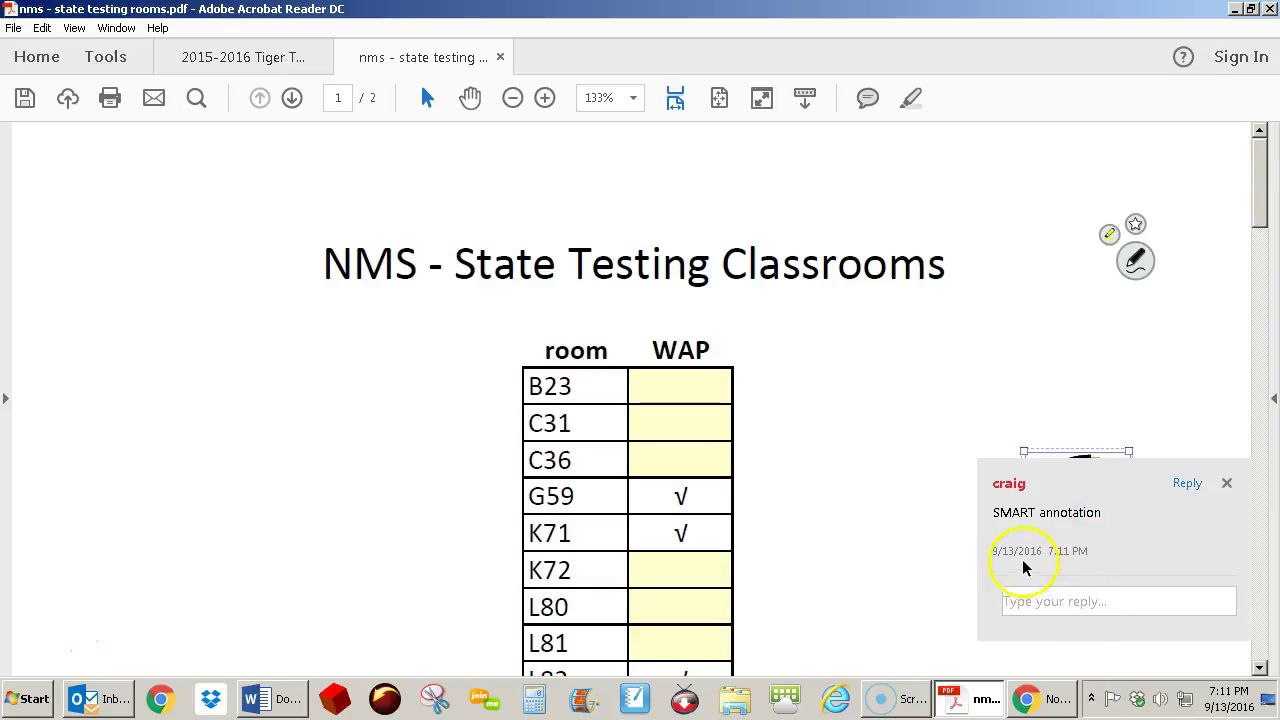
pyautogui.click(1059, 603)
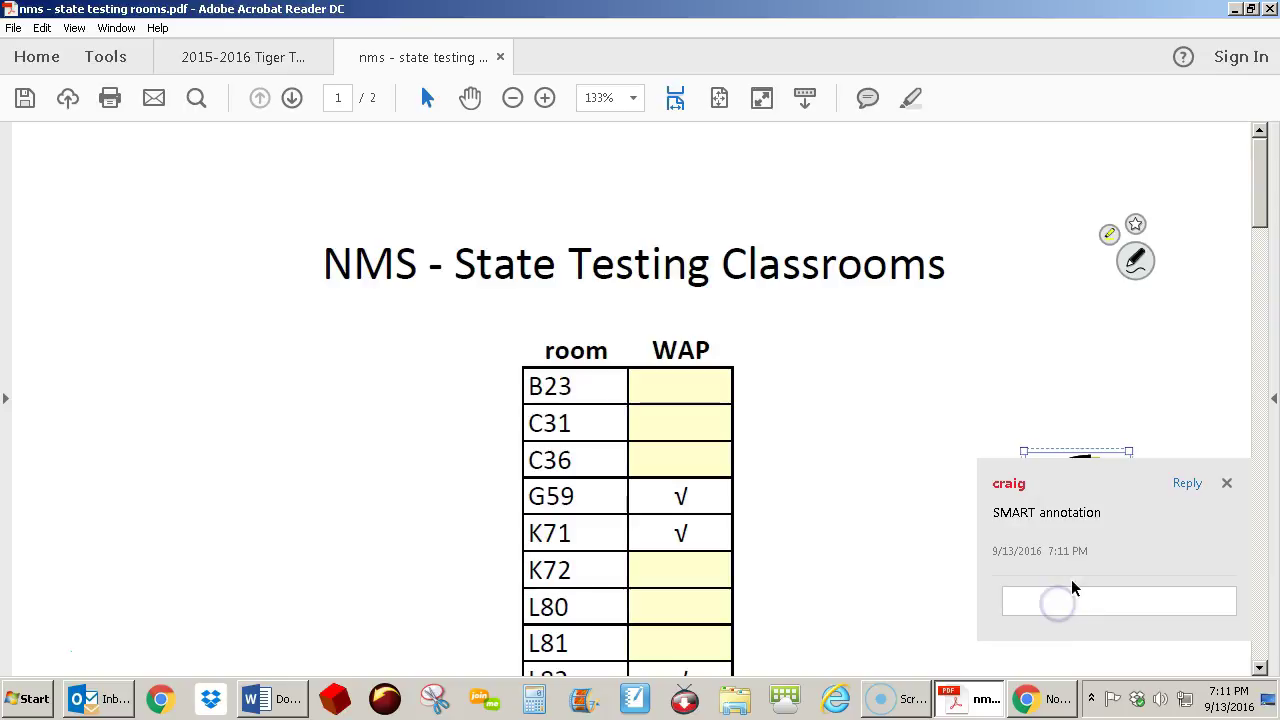
pyautogui.click(1228, 483)
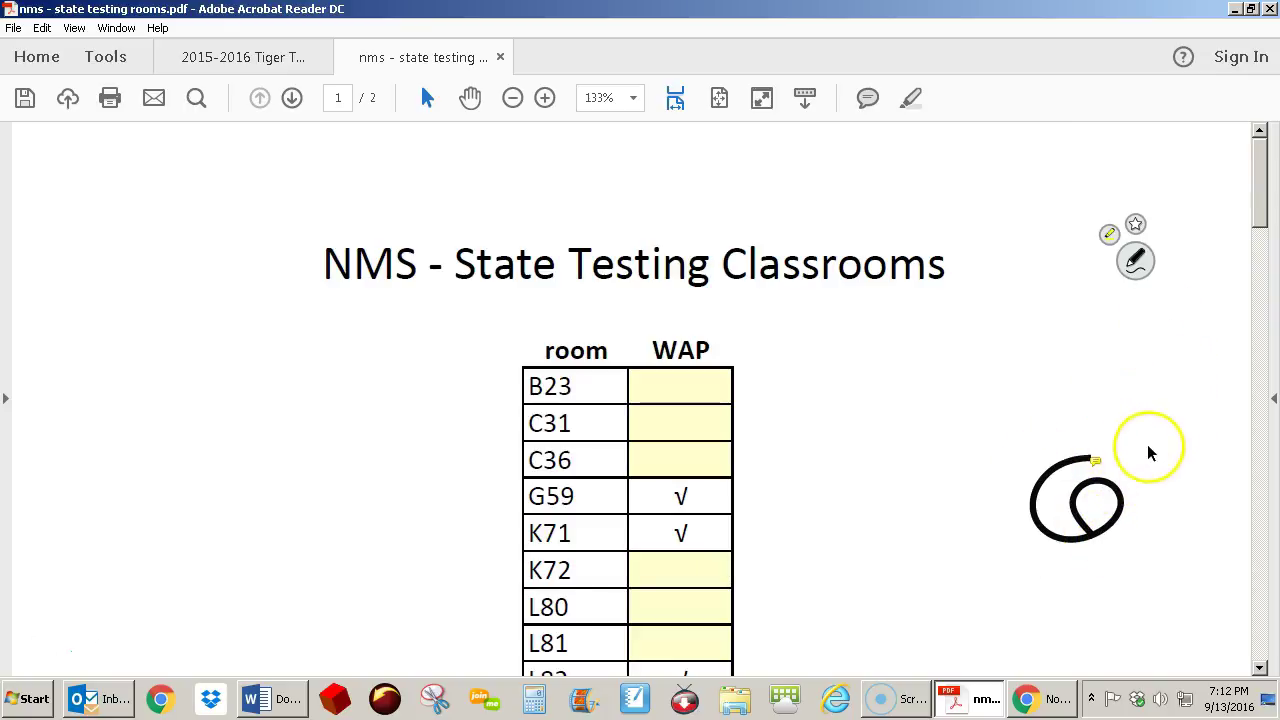
# Step: Switch back to the school web page in Chrome, move the floating tool slightly down the margin and expand it
pyautogui.click(1050, 697)
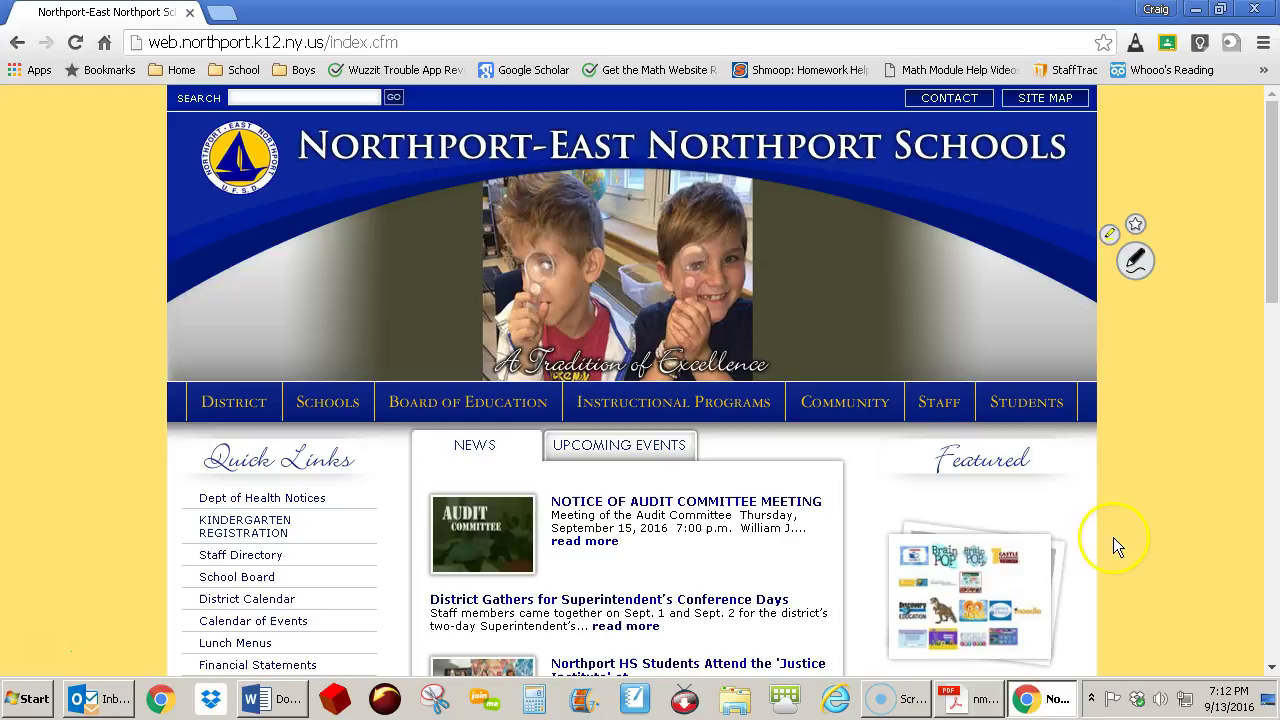
pyautogui.moveTo(1135, 262)
pyautogui.mouseDown()
pyautogui.moveTo(1171, 341)
pyautogui.moveTo(1132, 320)
pyautogui.mouseUp()
pyautogui.click(1132, 320)
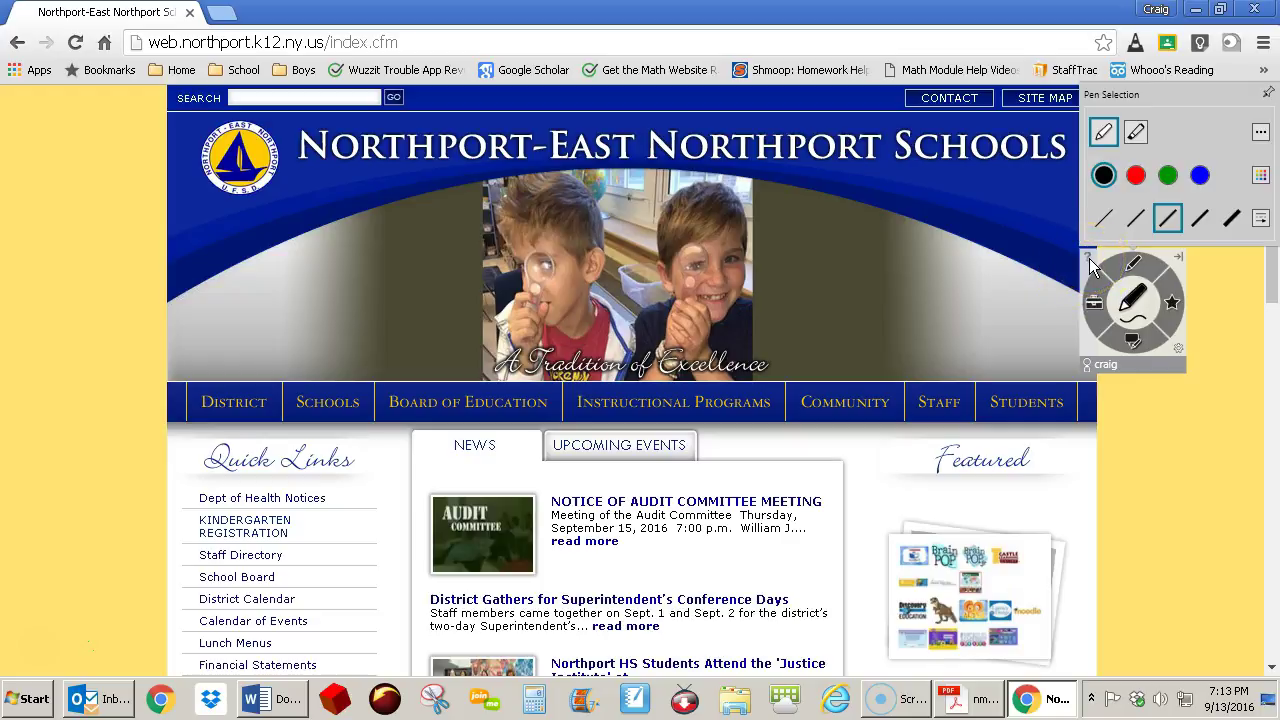
# Step: Review the General Settings and Toolbar Settings of SMART Ink, and leave without changing anything
pyautogui.click(1177, 347)
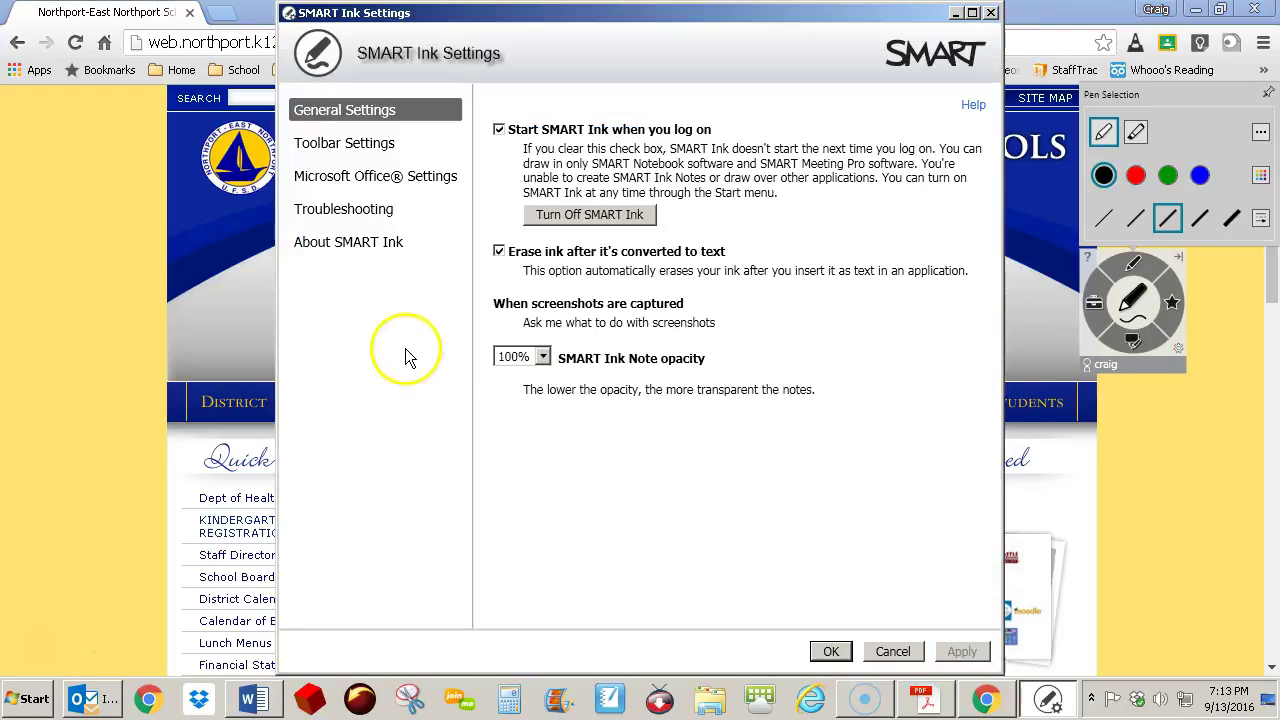
pyautogui.click(365, 143)
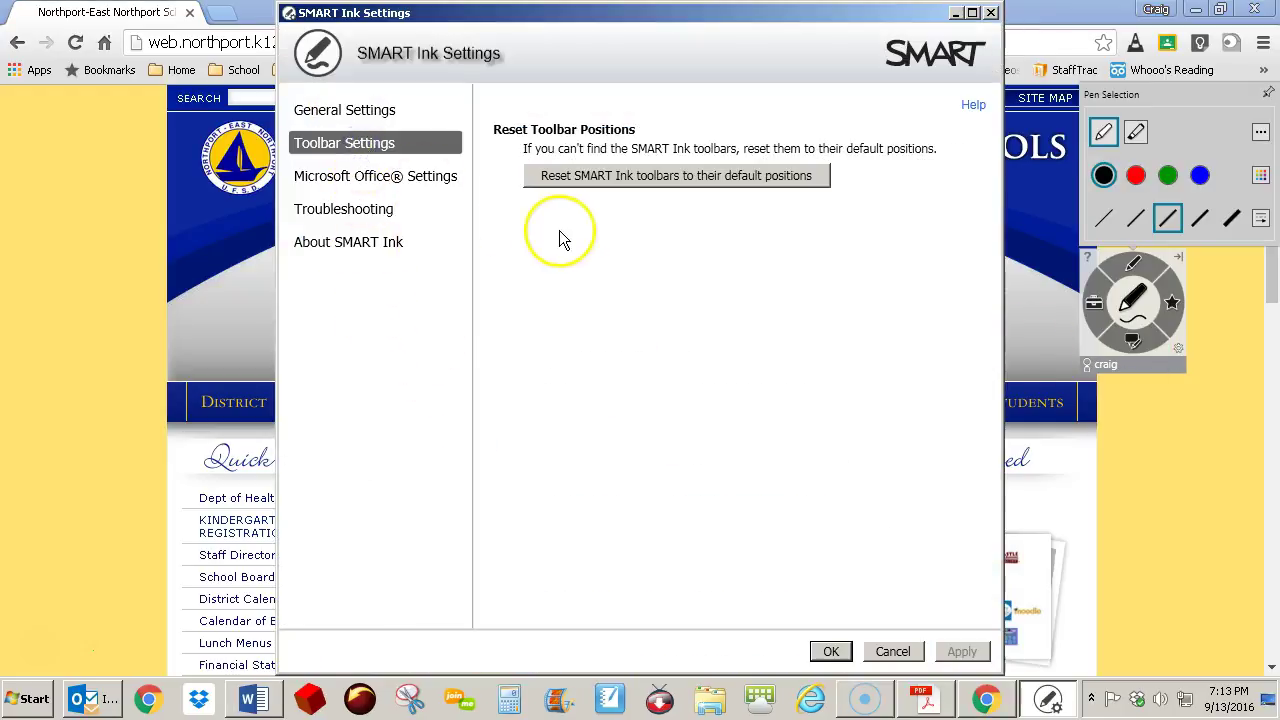
pyautogui.click(378, 110)
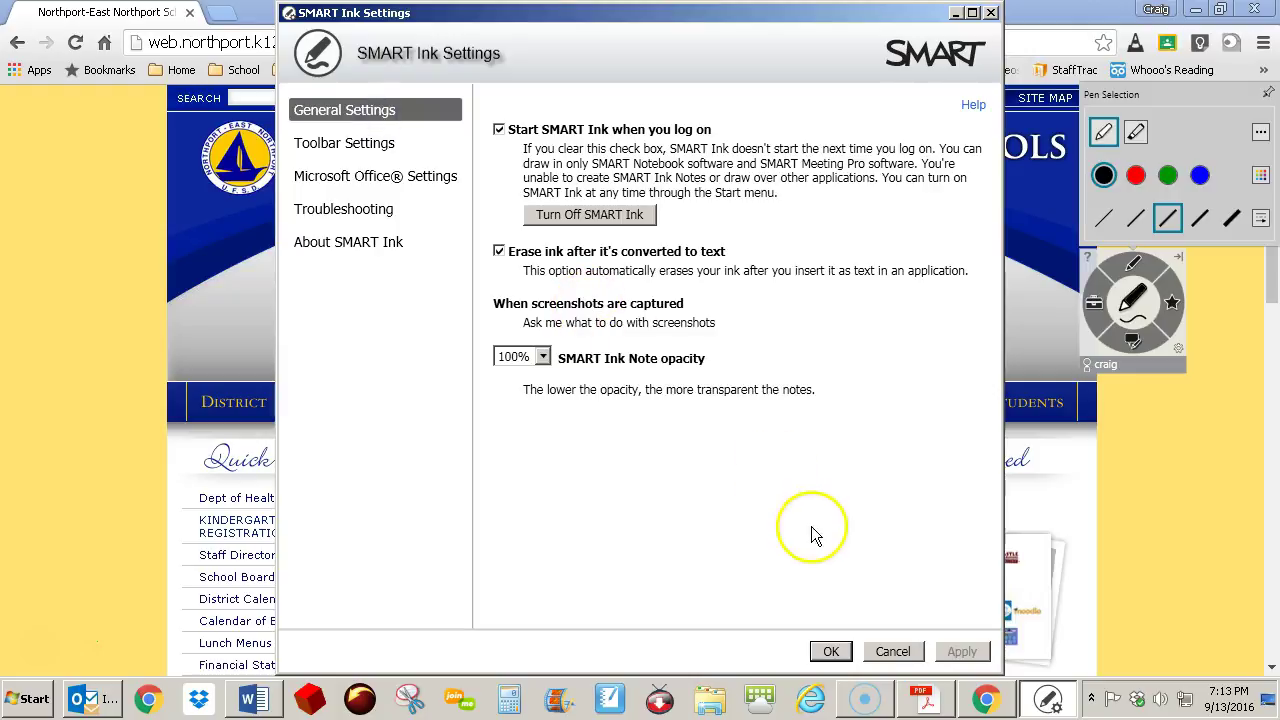
pyautogui.click(890, 660)
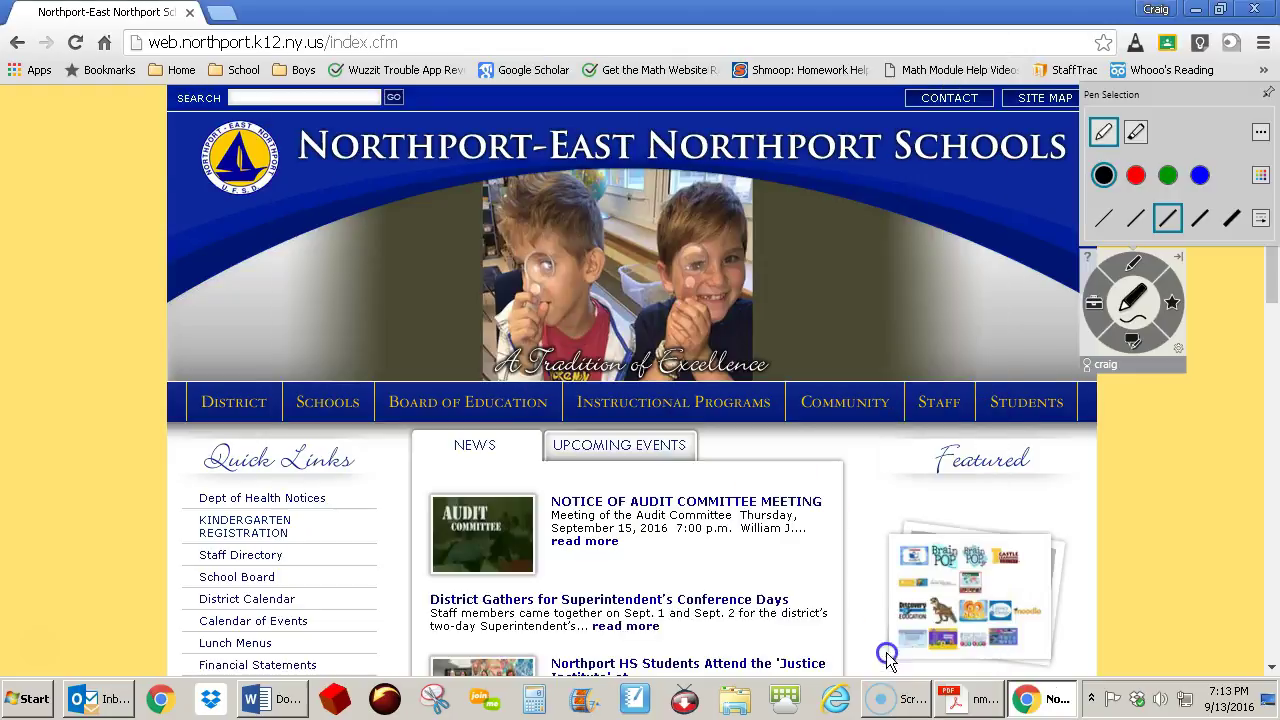
# Step: Dock the floating tool at the screen edge, pull it back into the yellow margin, and expand and collapse it
pyautogui.click(1179, 259)
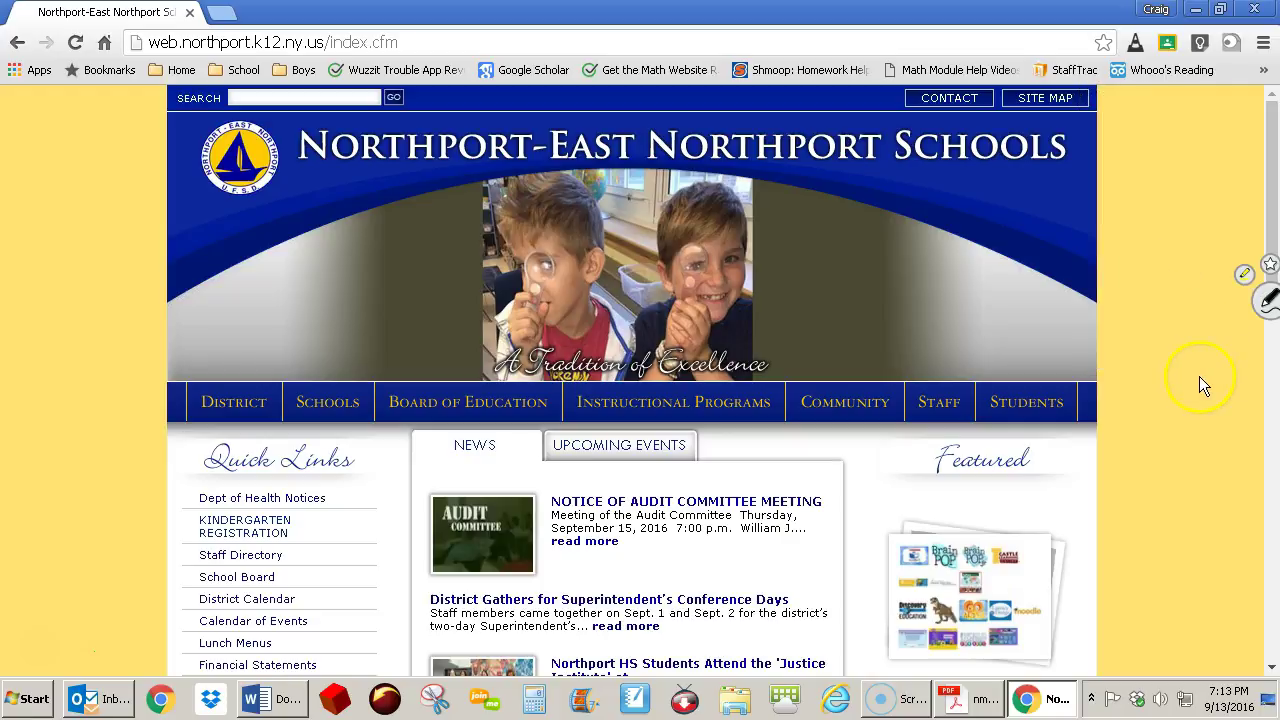
pyautogui.moveTo(1265, 320)
pyautogui.mouseDown()
pyautogui.moveTo(1245, 305)
pyautogui.moveTo(1162, 312)
pyautogui.mouseUp()
pyautogui.click(1162, 313)
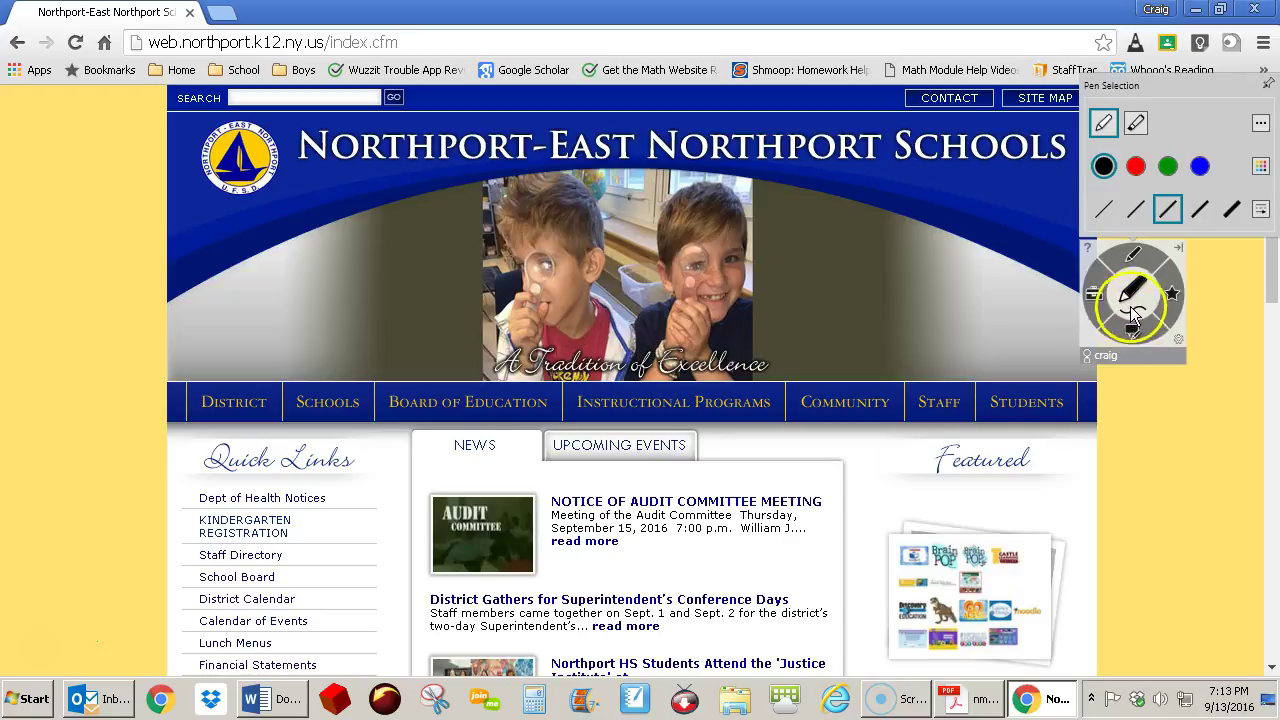
pyautogui.click(1133, 300)
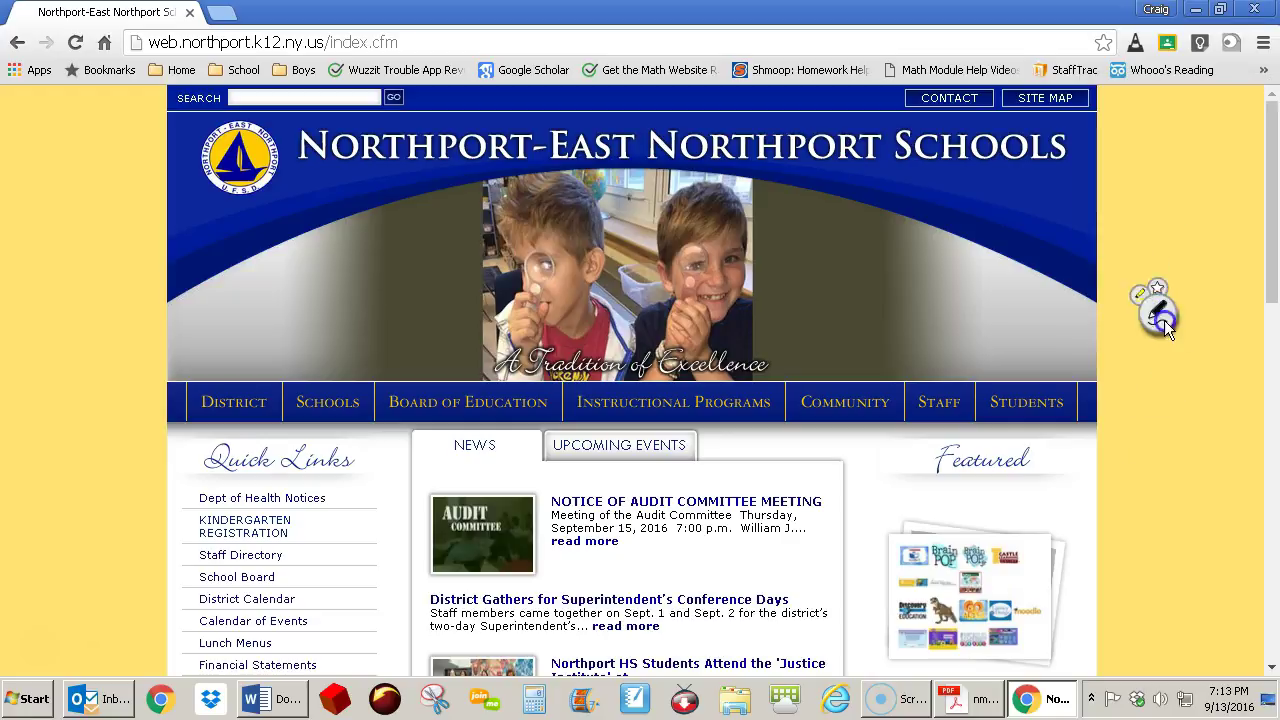